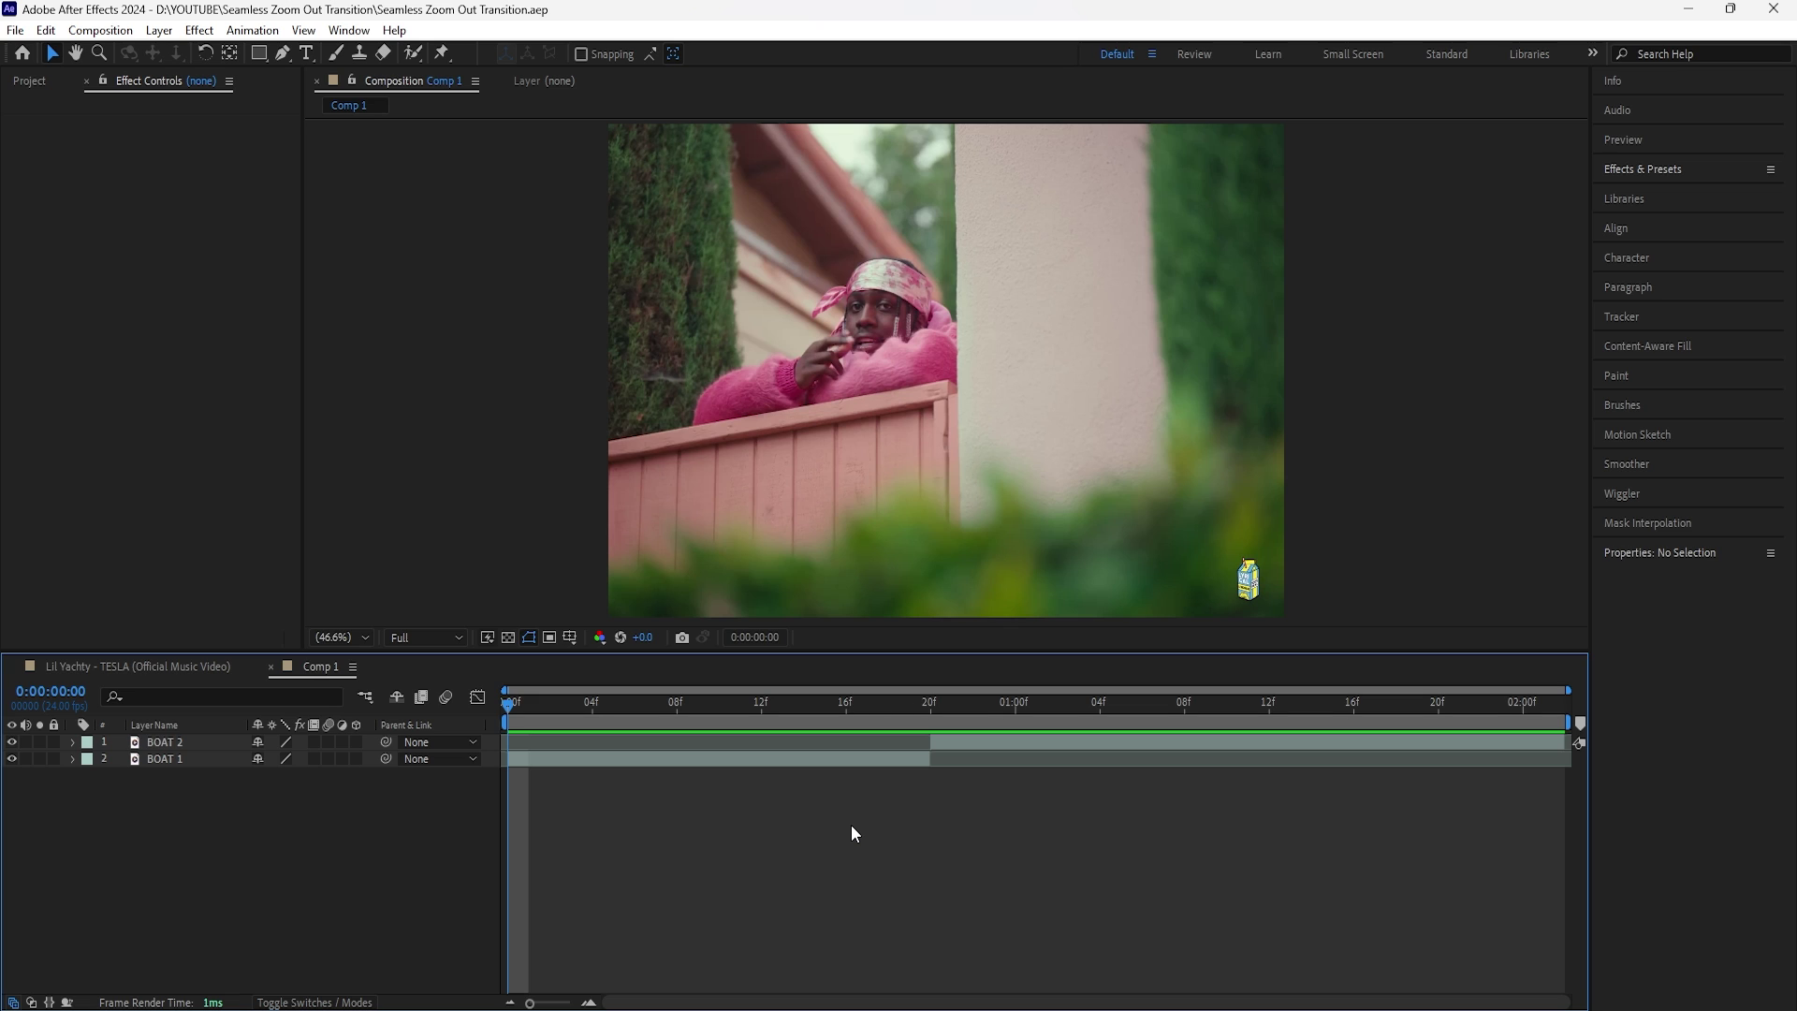
Scrub Comp 1's timeline to 0:00:00:08 while previewing the BOAT 1 and BOAT 2 footage
{"action": "left_click_drag", "start_coordinate": [513, 713], "coordinate": [681, 823]}
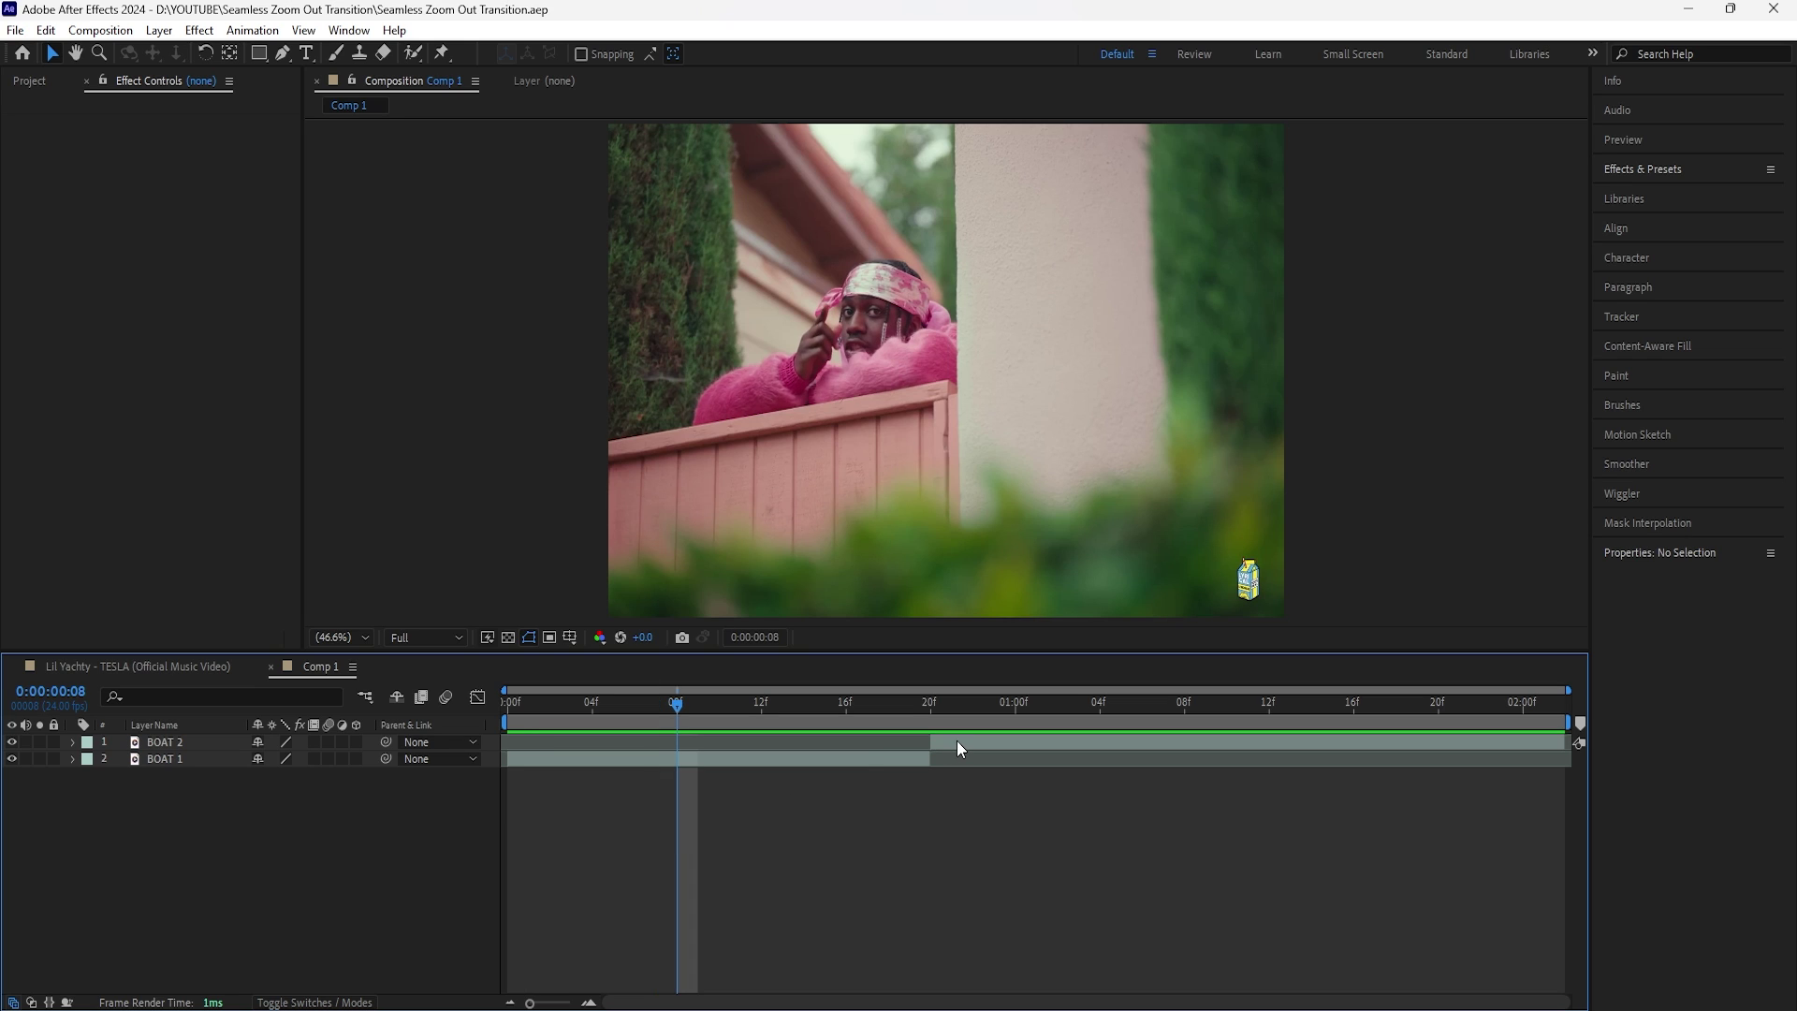
Slide the BOAT 2 layer so its in-point sits at 0:00:00:08
{"action": "left_click", "coordinate": [194, 743]}
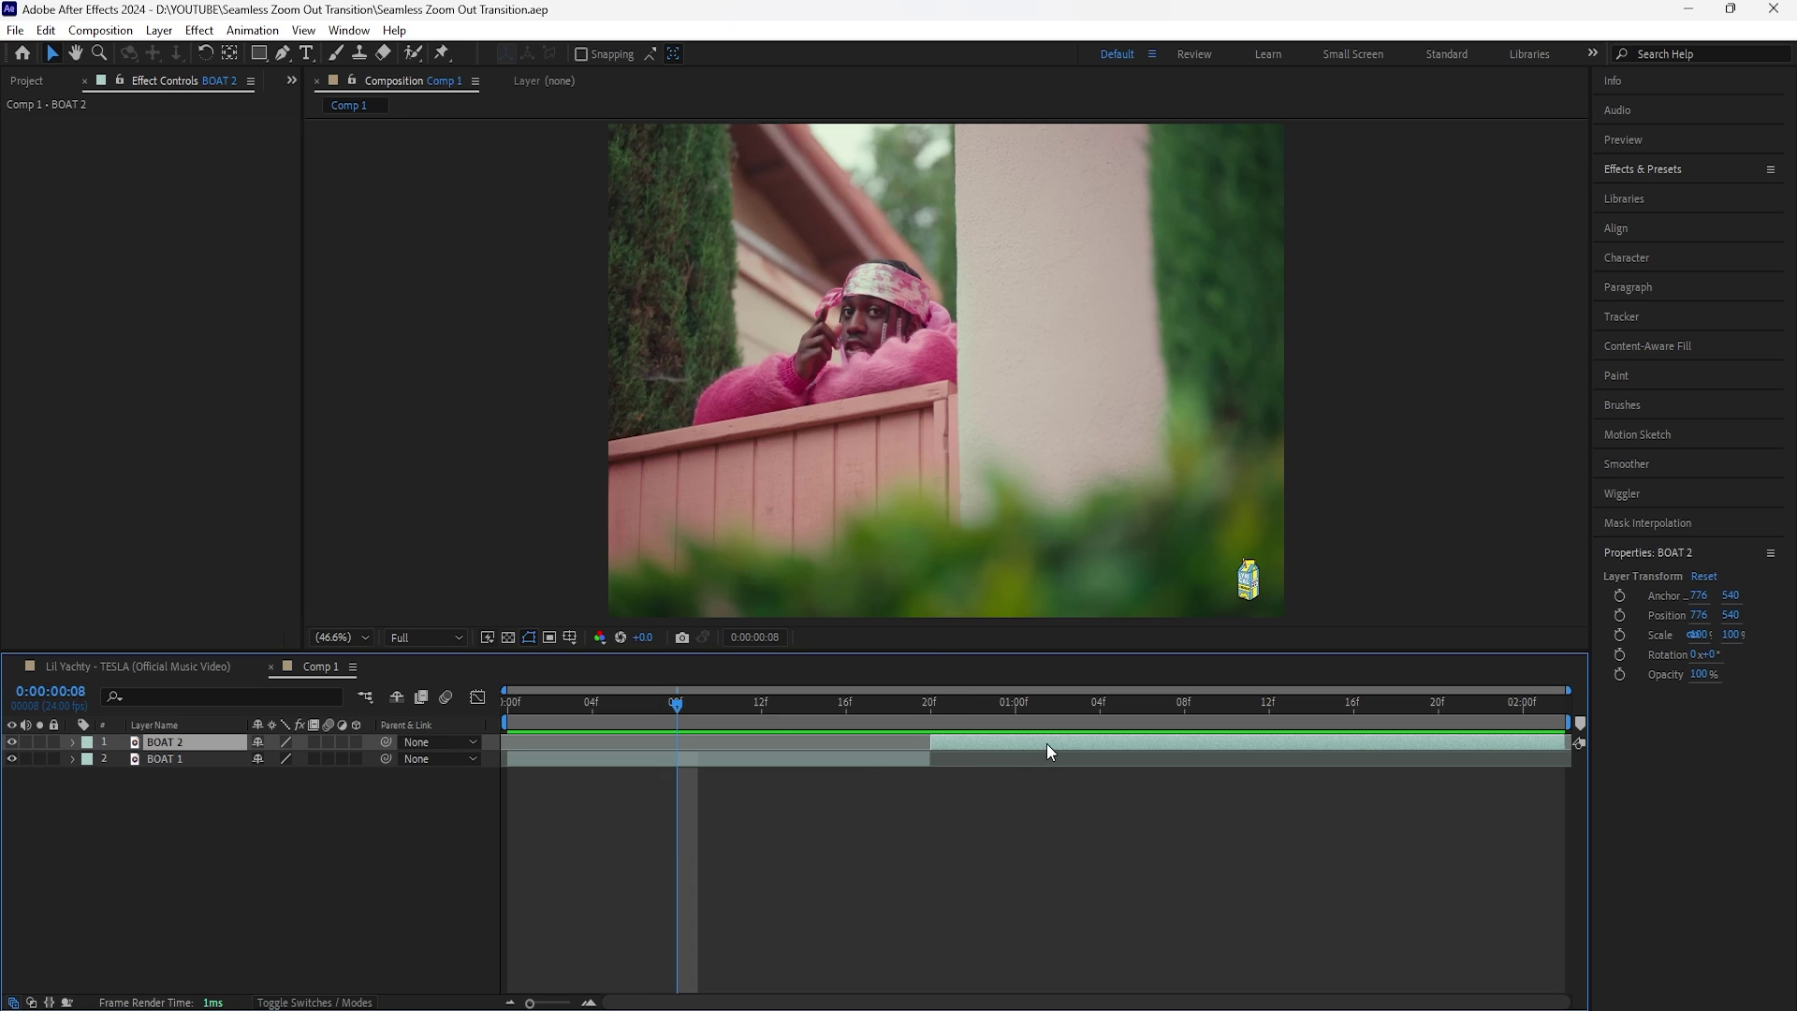
{"action": "left_click_drag", "start_coordinate": [760, 704], "coordinate": [676, 738]}
{"action": "left_click_drag", "start_coordinate": [988, 744], "coordinate": [762, 717]}
Compare frames 1 and 8, review BOAT 2's motion, then choose the Pen tool
{"action": "left_click", "coordinate": [566, 758]}
{"action": "left_click", "coordinate": [751, 742]}
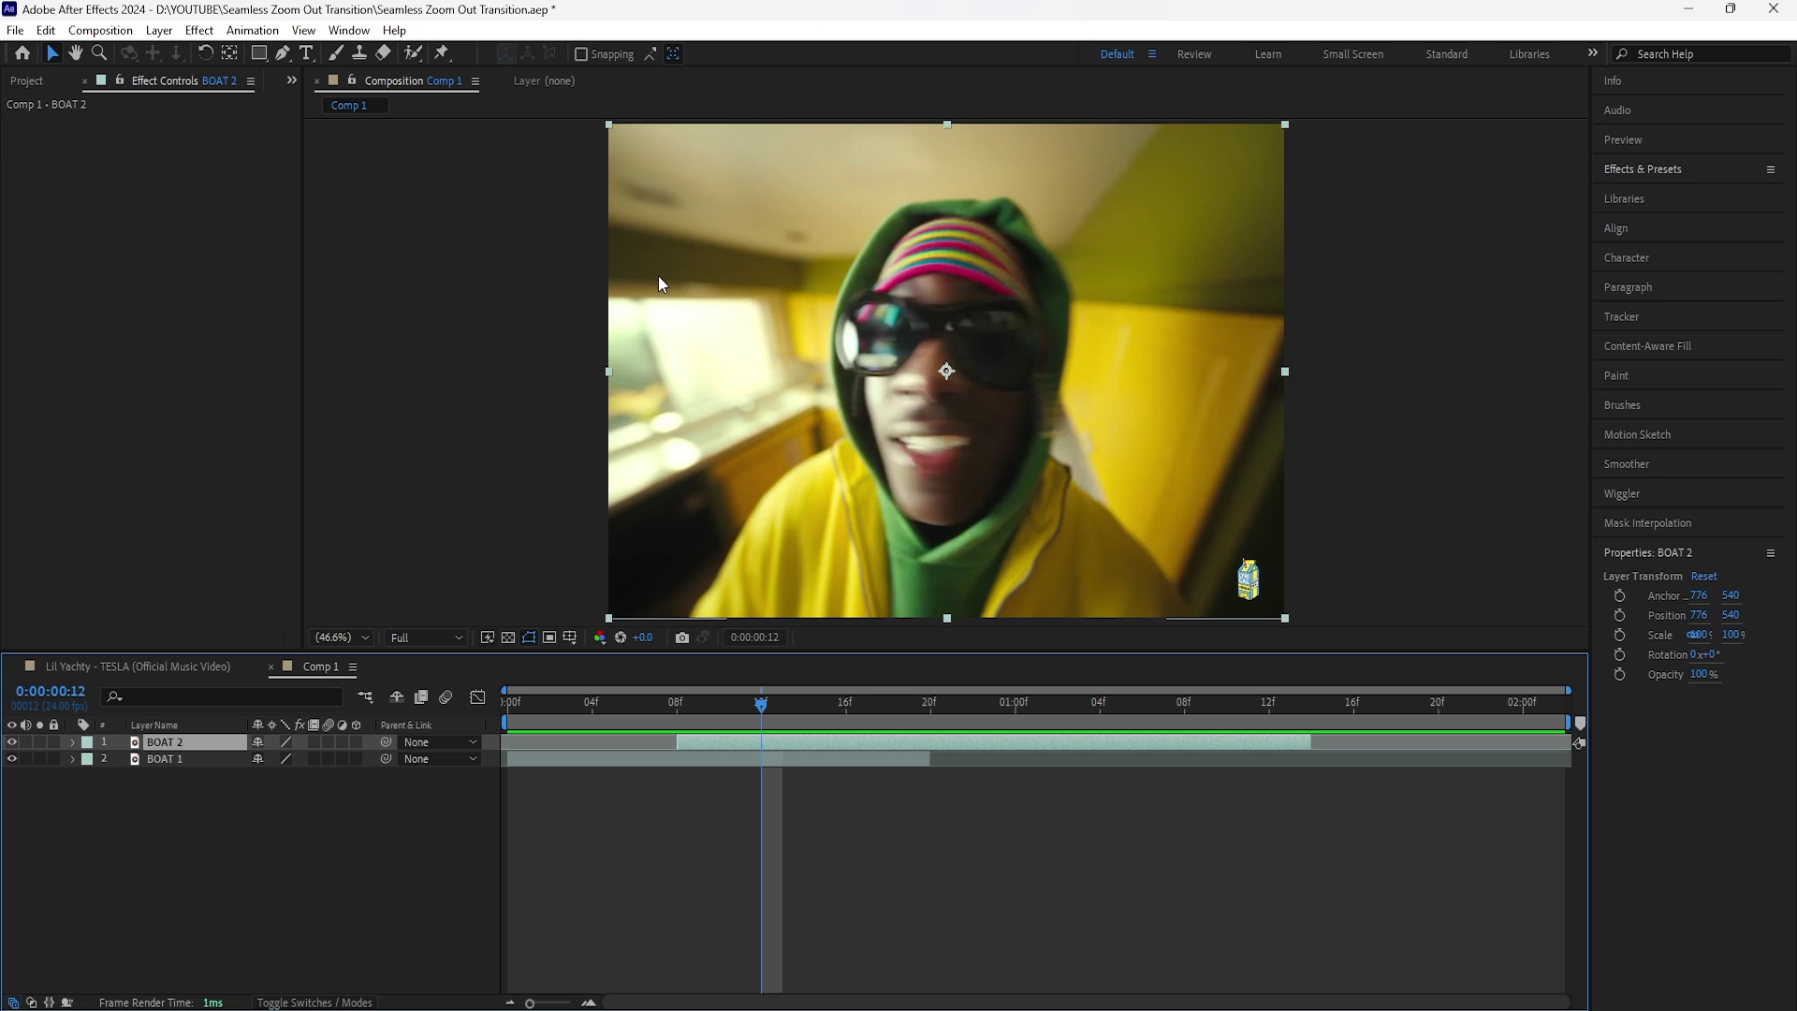
{"action": "mouse_move", "coordinate": [761, 777]}
{"action": "left_mouse_down"}
{"action": "mouse_move", "coordinate": [535, 778]}
{"action": "mouse_move", "coordinate": [745, 760]}
{"action": "left_mouse_up"}
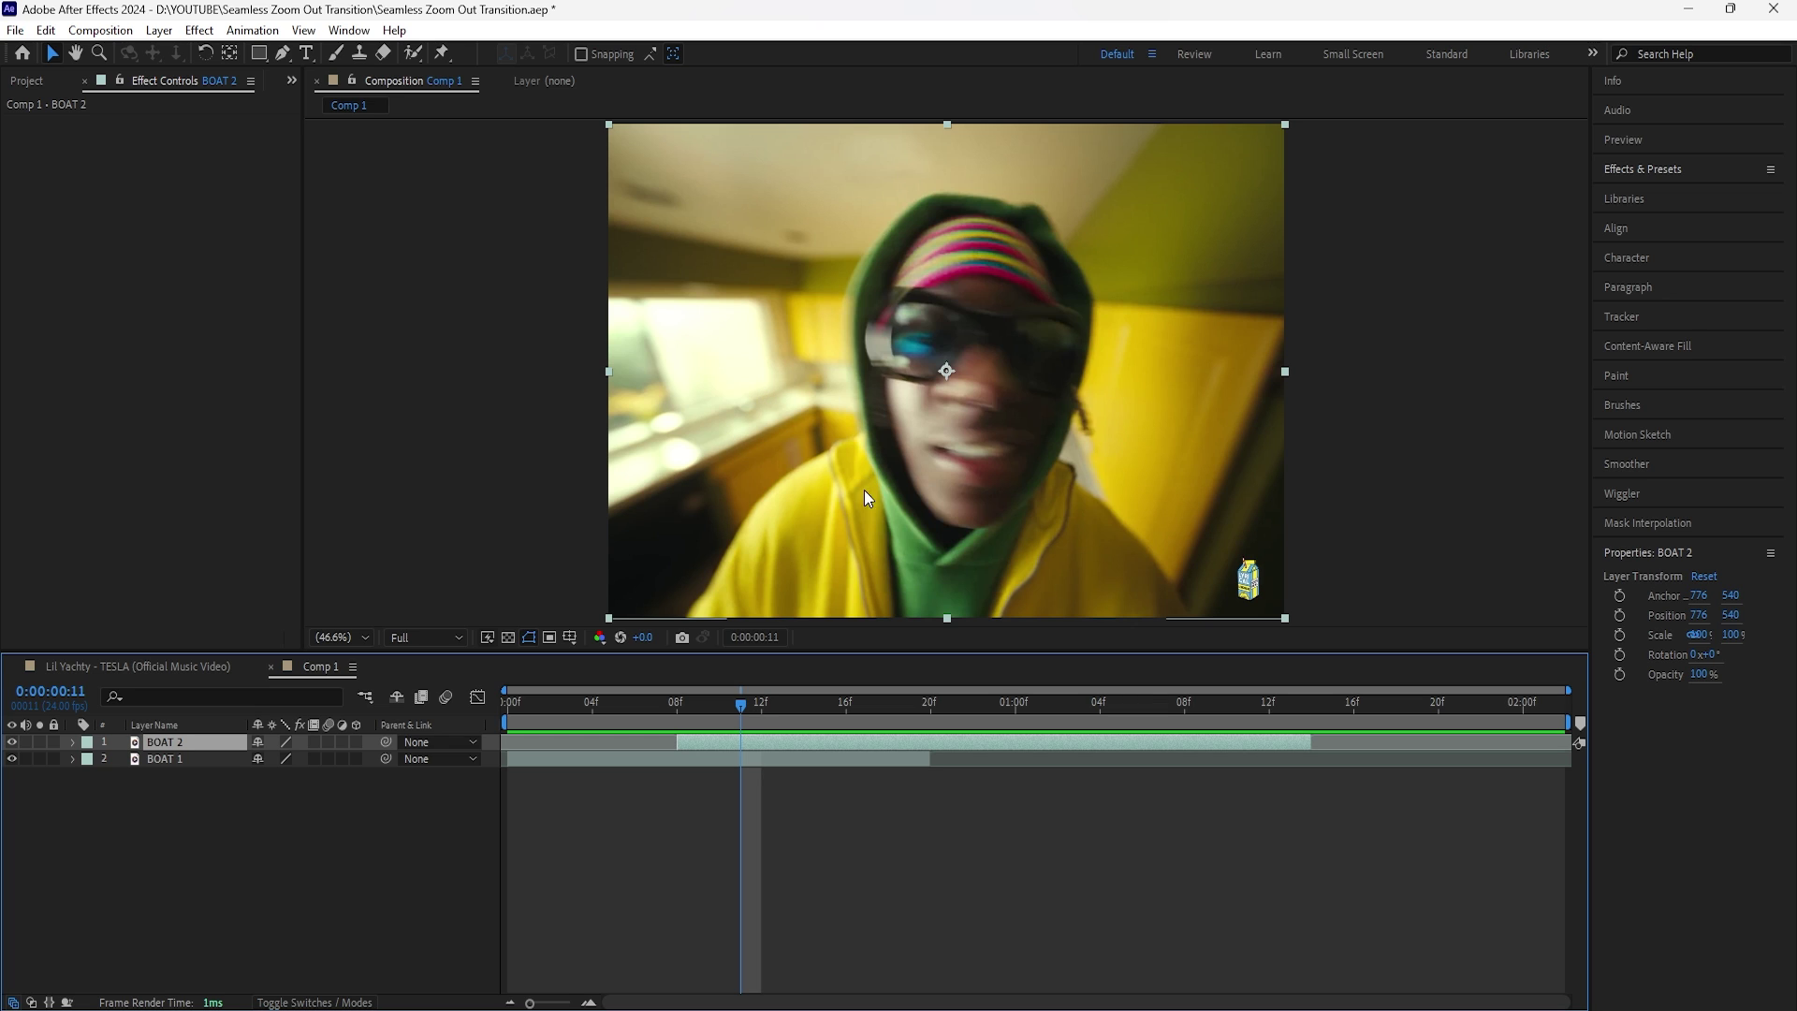
{"action": "left_click_drag", "start_coordinate": [745, 704], "coordinate": [676, 704]}
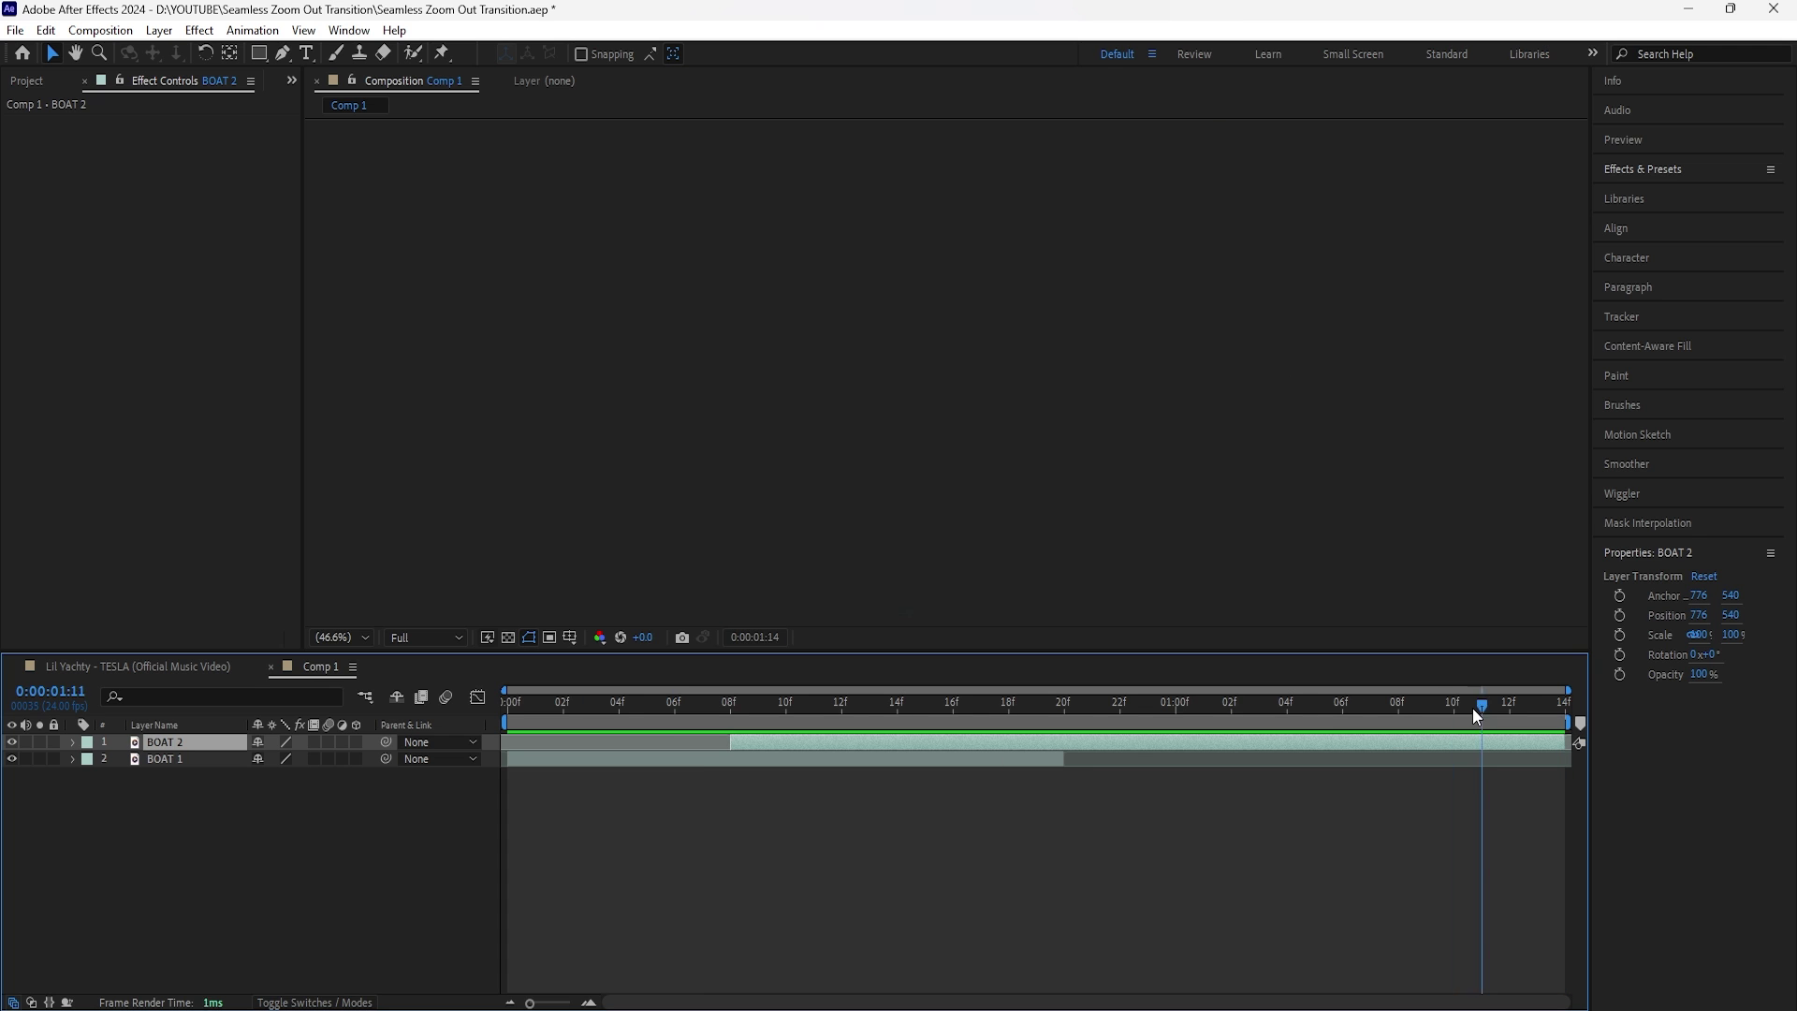
{"action": "left_click_drag", "start_coordinate": [1474, 707], "coordinate": [738, 766]}
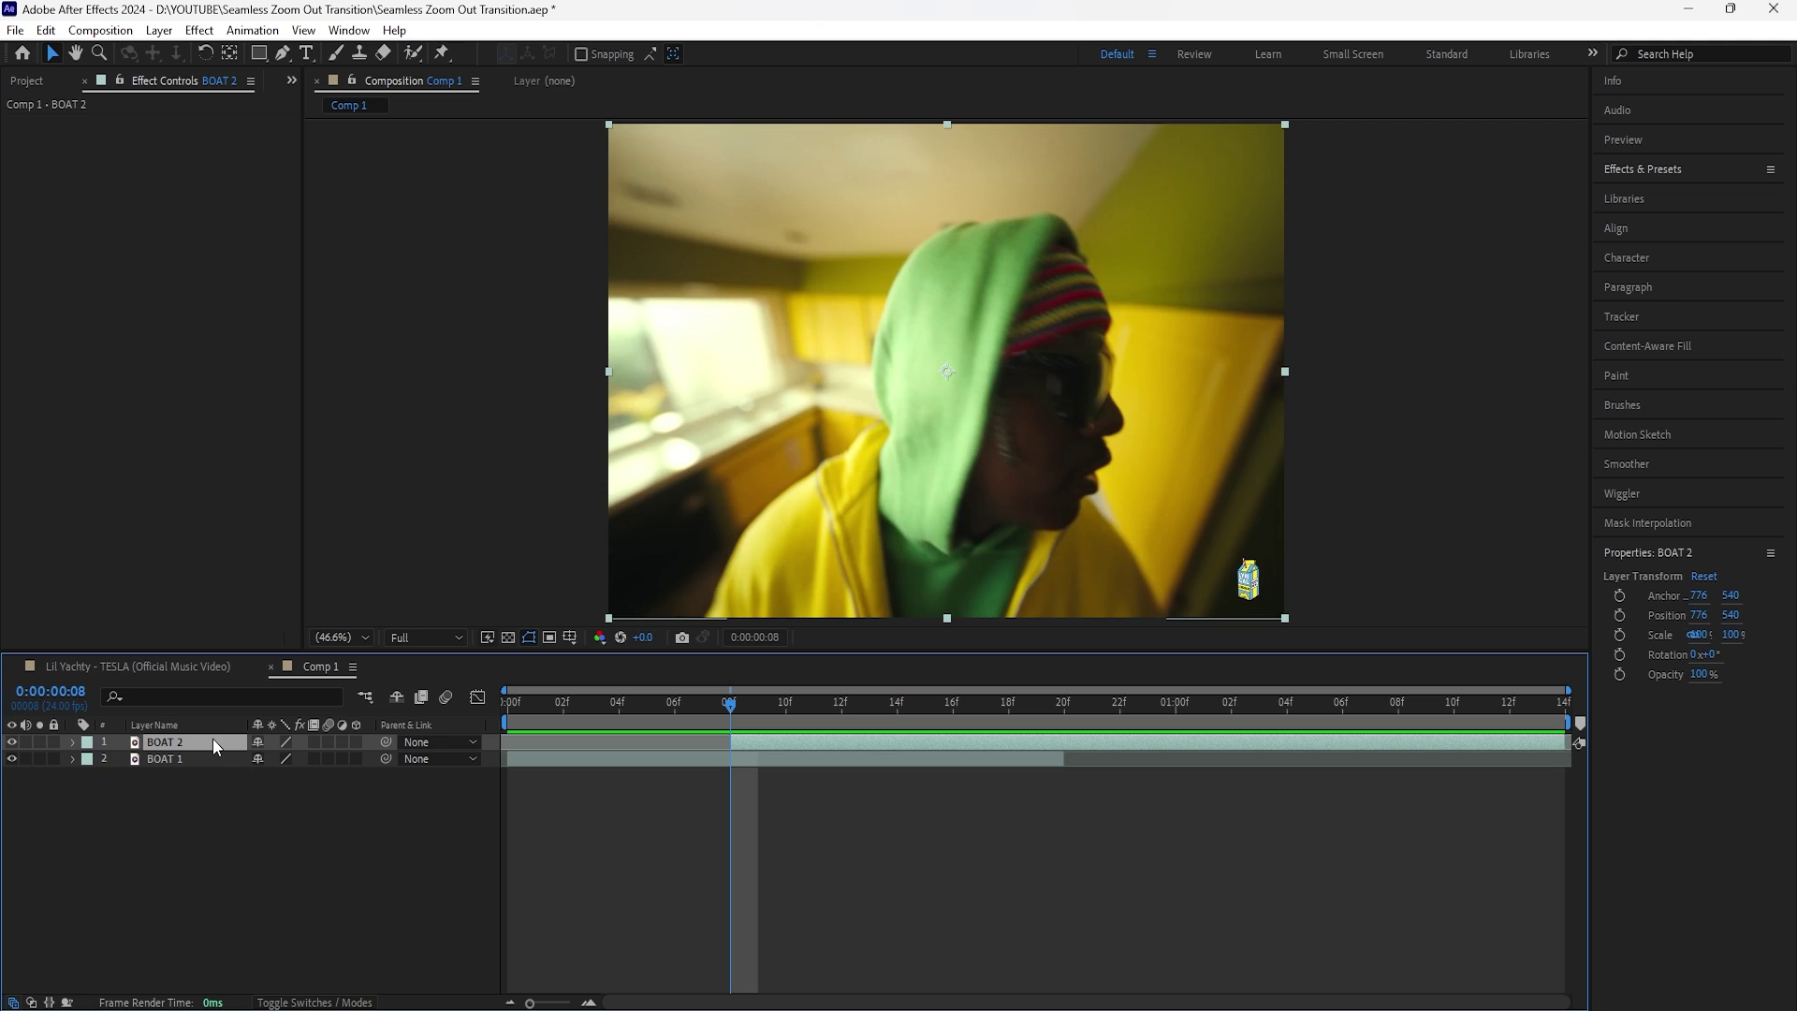
{"action": "left_click", "coordinate": [280, 57]}
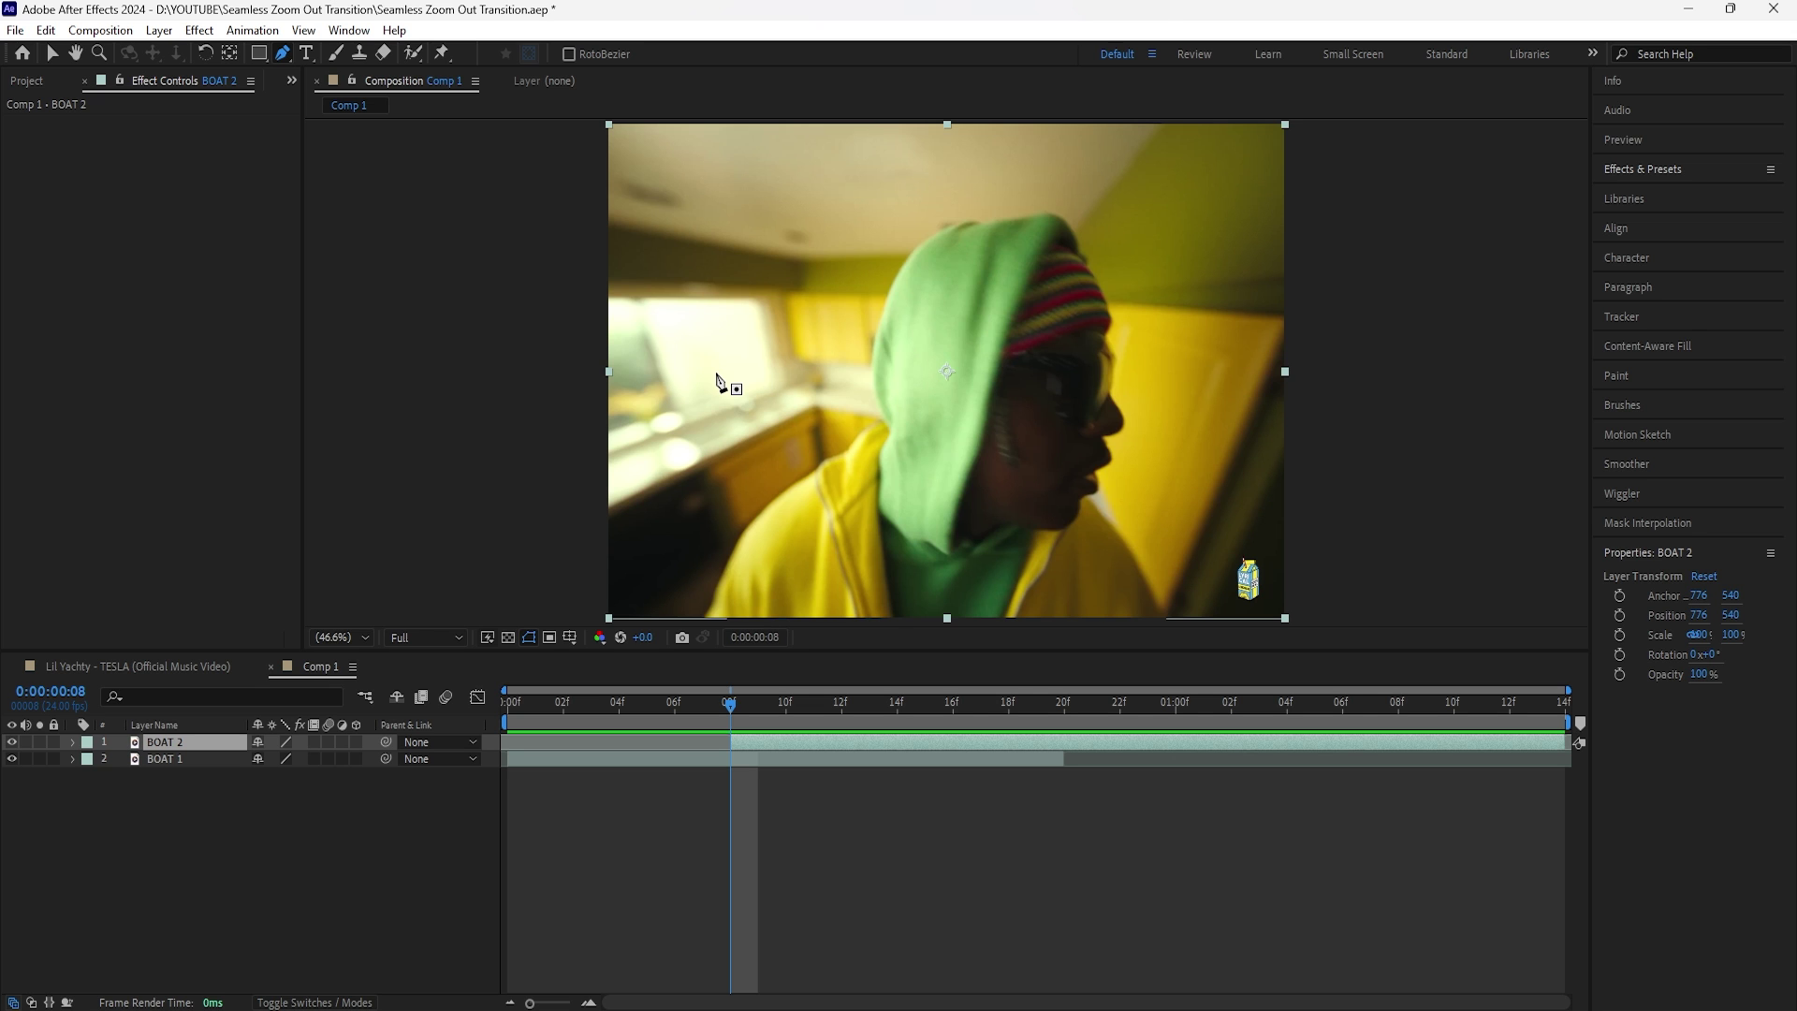
Draw a closed mask around the bright kitchen window on BOAT 2, then fit the view
{"action": "scroll", "coordinate": [734, 389], "scroll_direction": "up", "scroll_amount": 5}
{"action": "left_click", "coordinate": [754, 161]}
{"action": "left_click", "coordinate": [1185, 172]}
{"action": "left_click", "coordinate": [1285, 474]}
{"action": "left_click", "coordinate": [1254, 514]}
{"action": "left_click", "coordinate": [1385, 531]}
{"action": "left_click", "coordinate": [886, 278]}
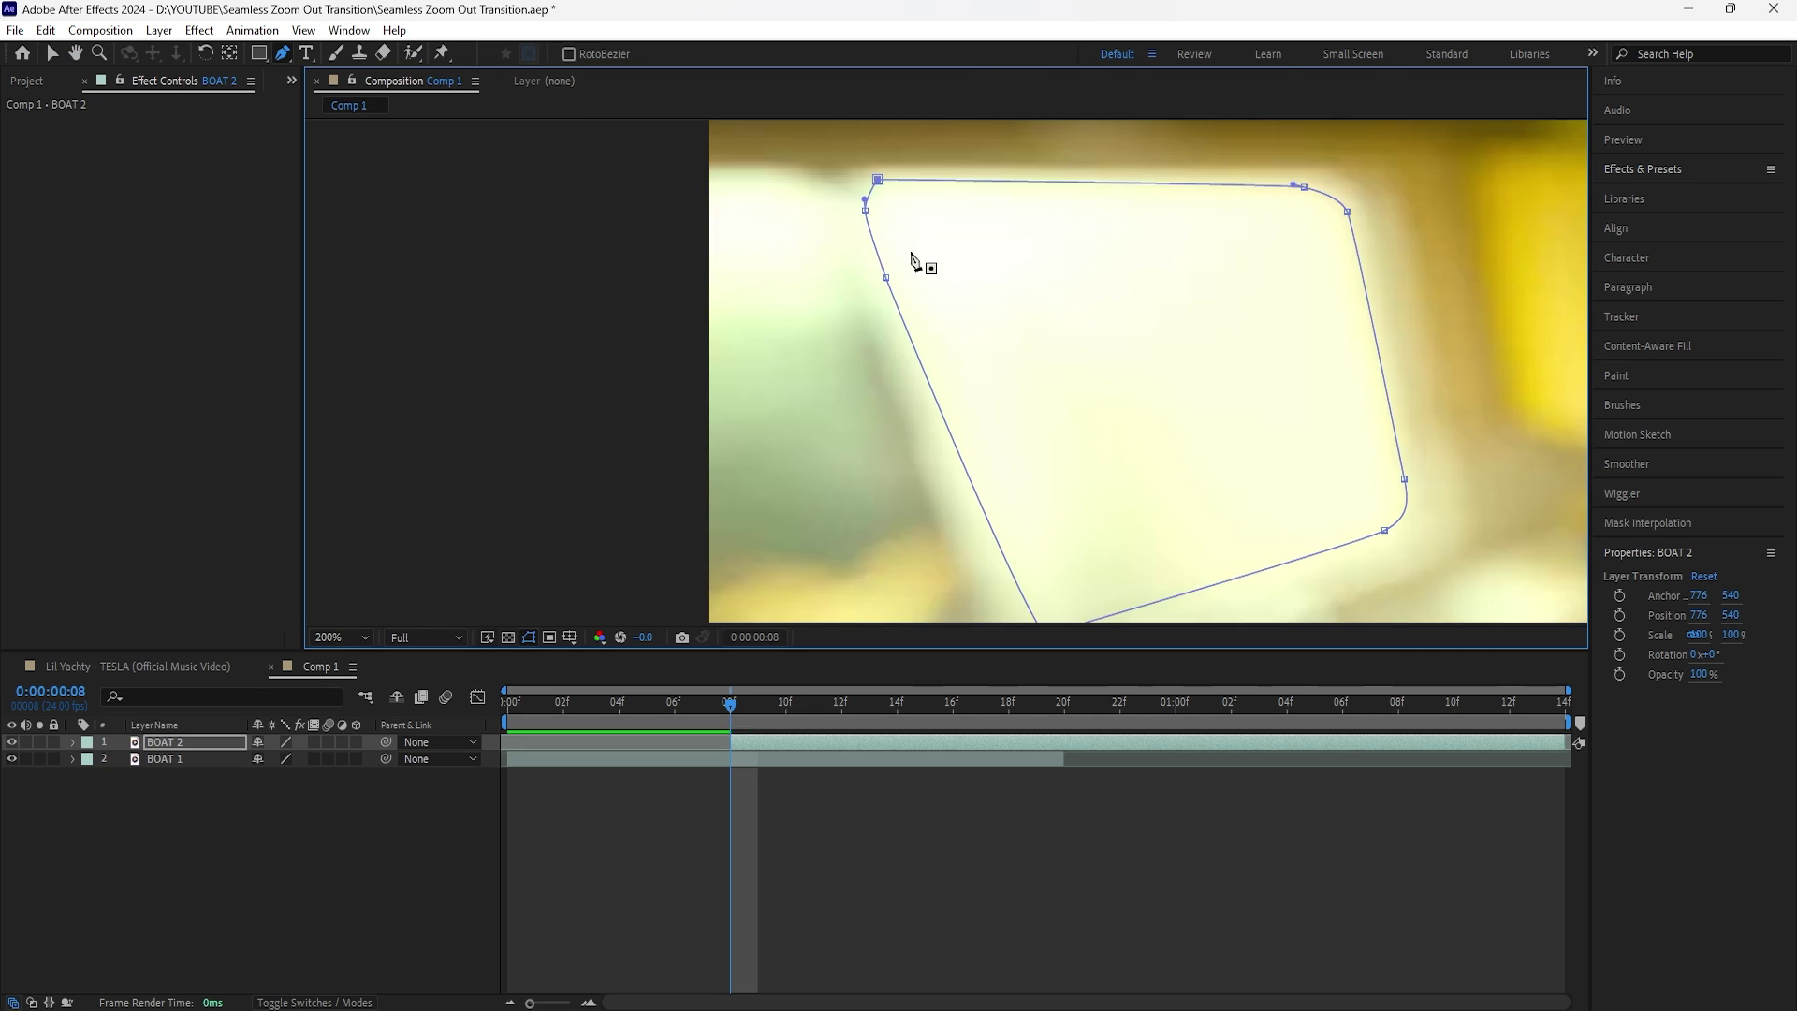
{"action": "left_click", "coordinate": [342, 636]}
{"action": "left_click", "coordinate": [370, 688]}
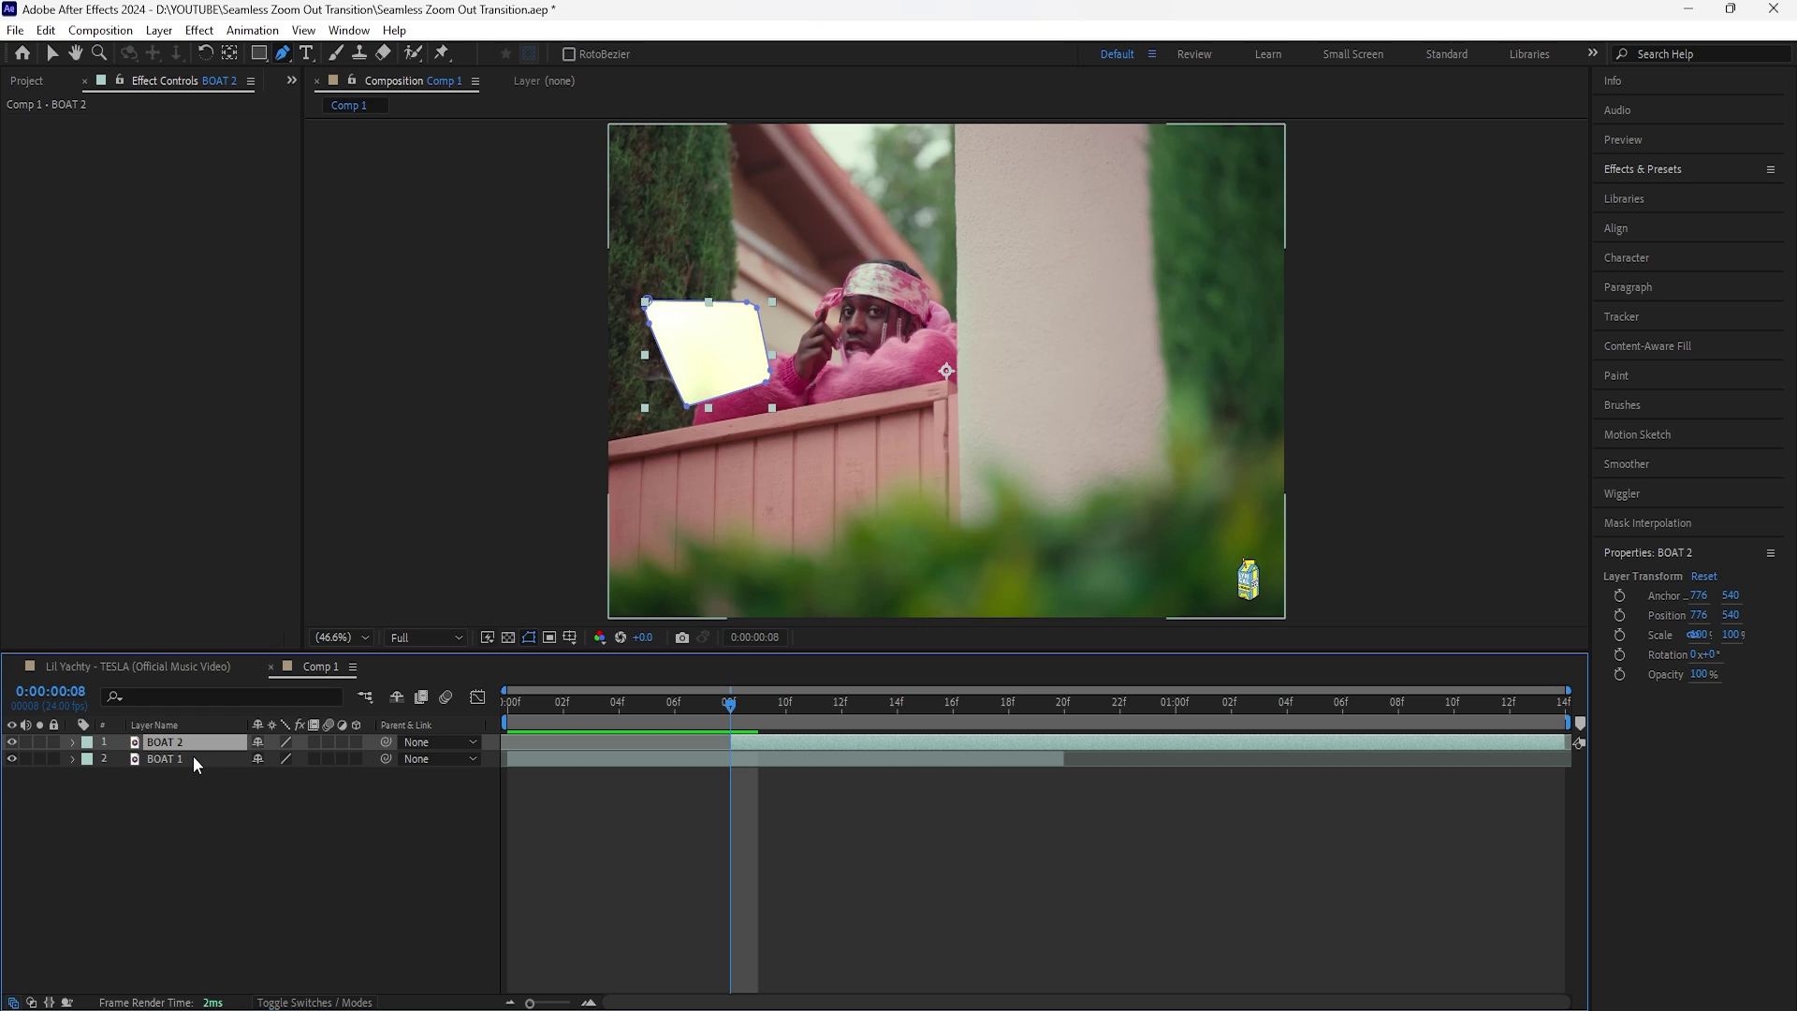
Set Mask 1 to Subtract with a 25-pixel feather so BOAT 1 shows through
{"action": "key", "text": "m"}
{"action": "key", "text": "m"}
{"action": "key", "text": "m"}
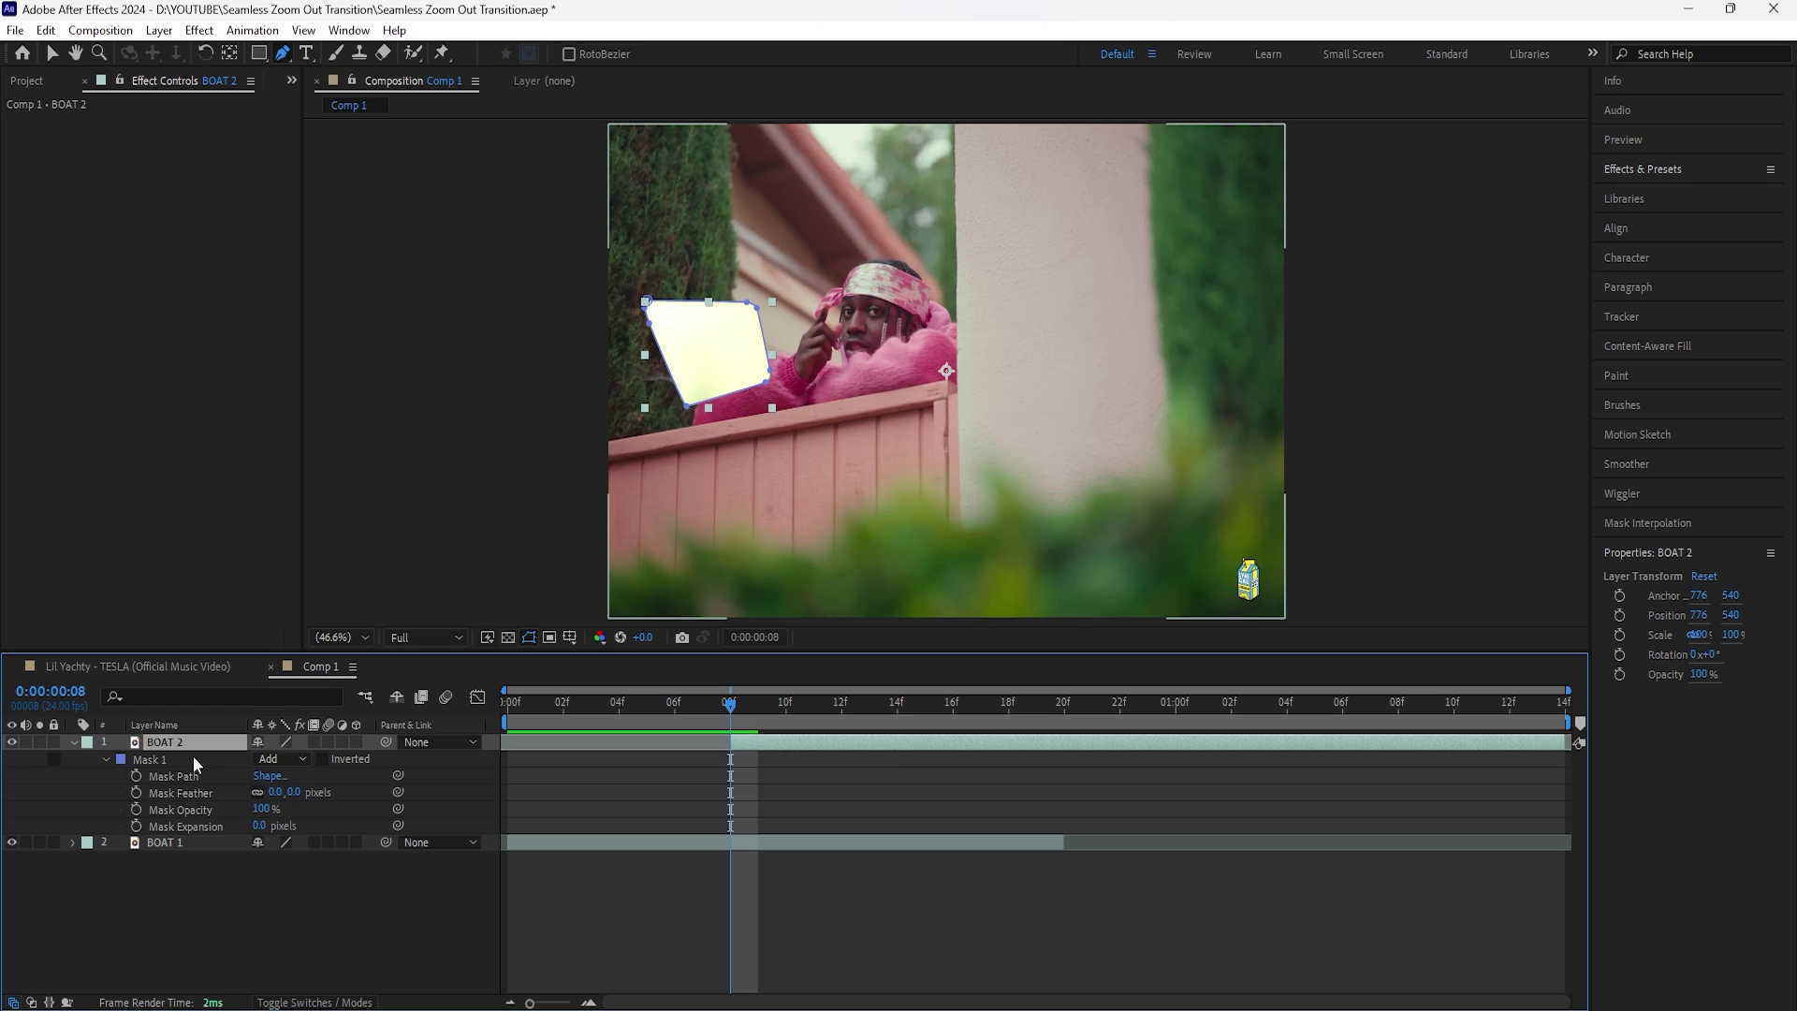
{"action": "left_click", "coordinate": [284, 759]}
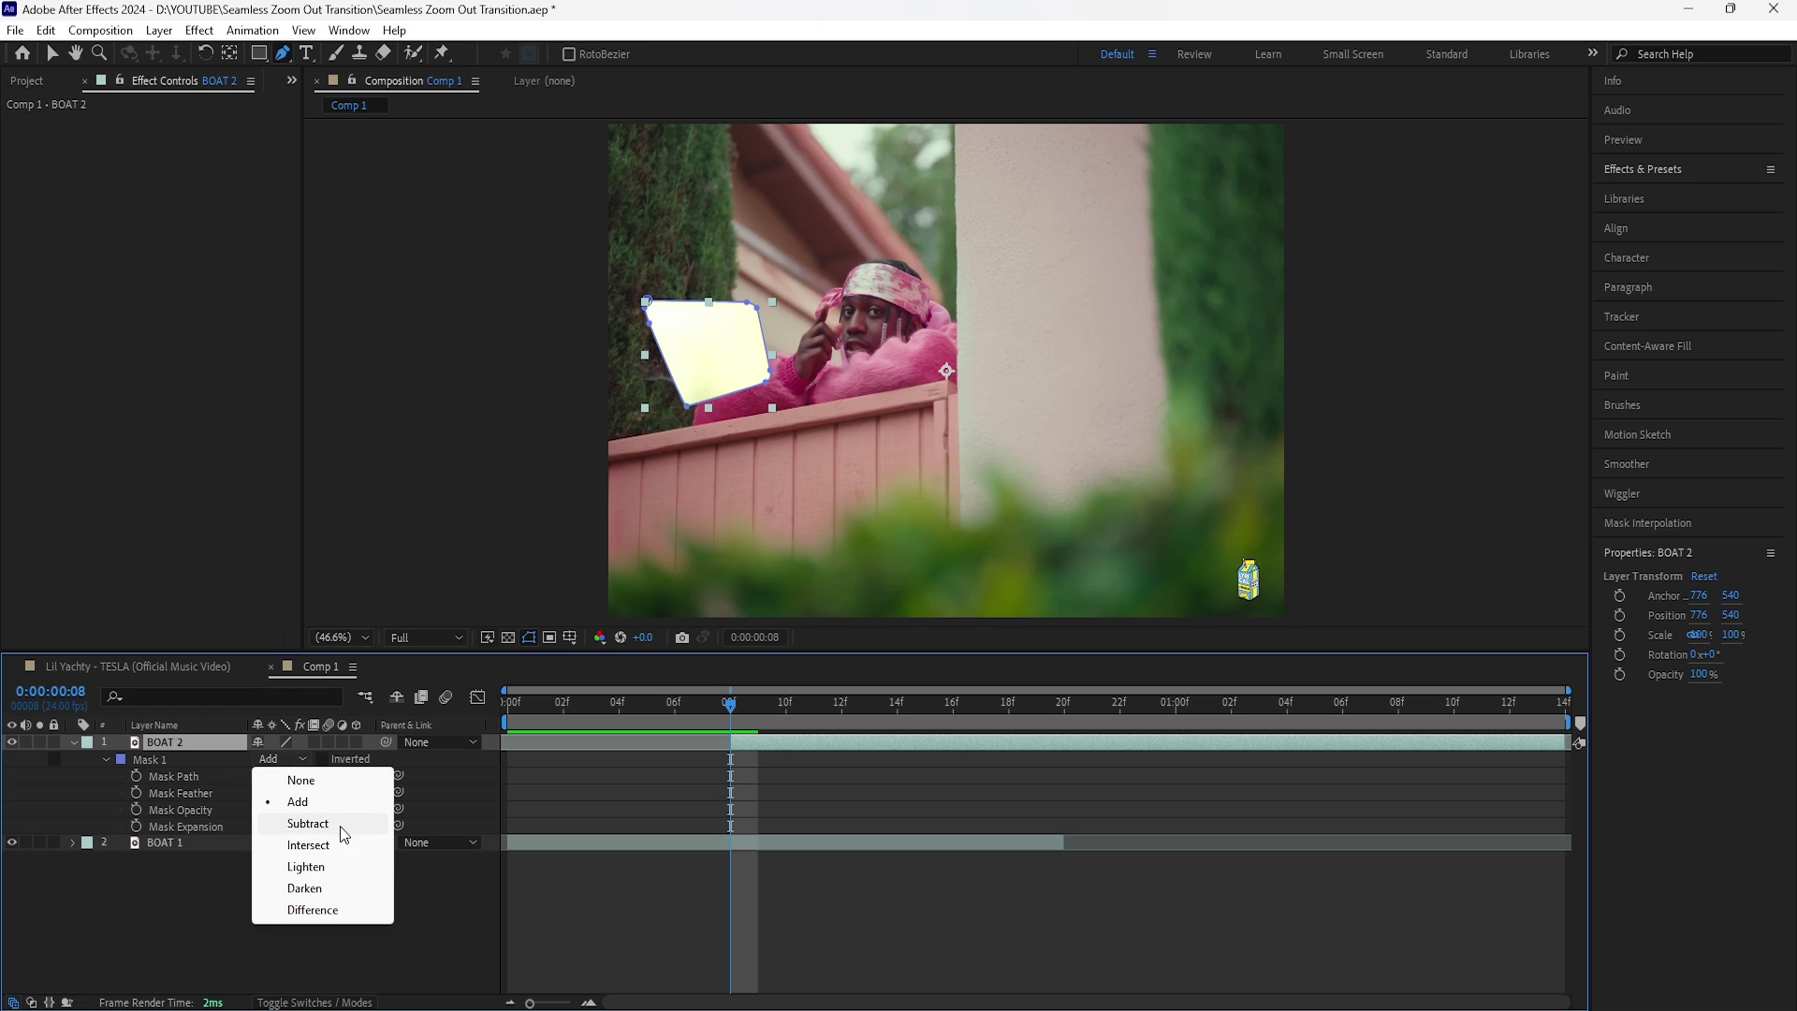
{"action": "left_click", "coordinate": [308, 824]}
{"action": "left_click_drag", "start_coordinate": [290, 796], "coordinate": [314, 794]}
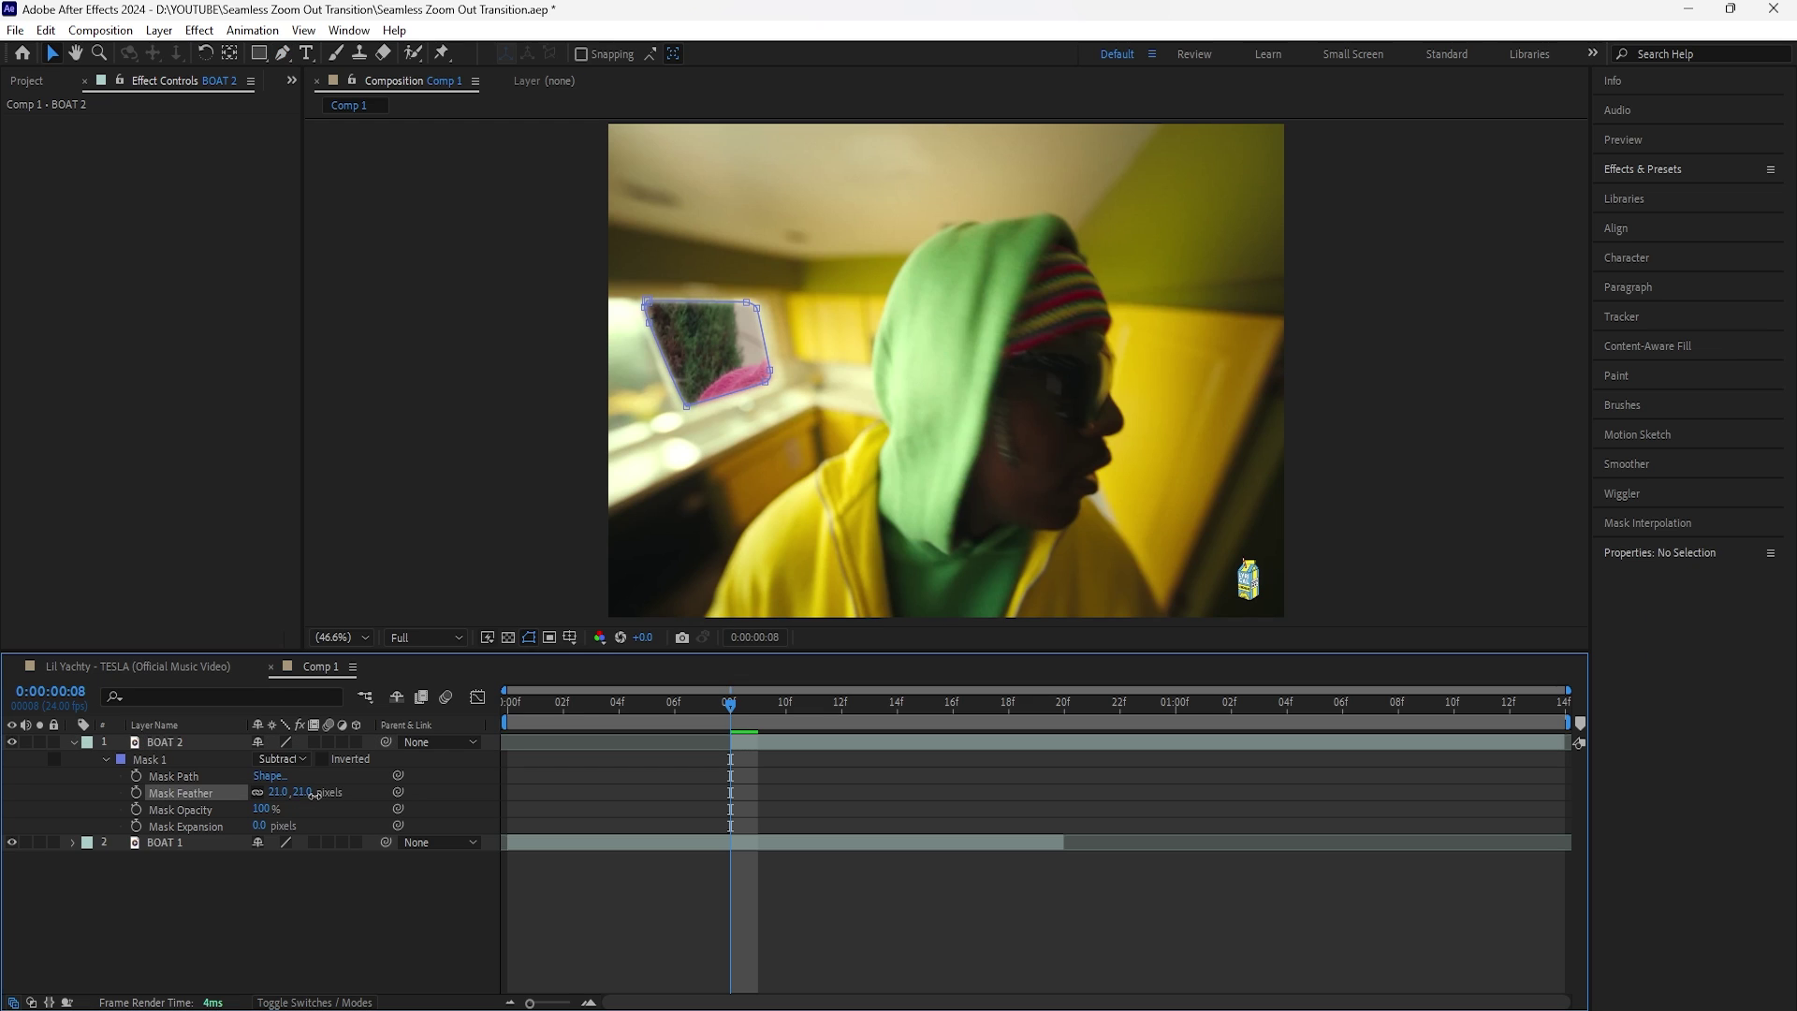
{"action": "left_click", "coordinate": [354, 885]}
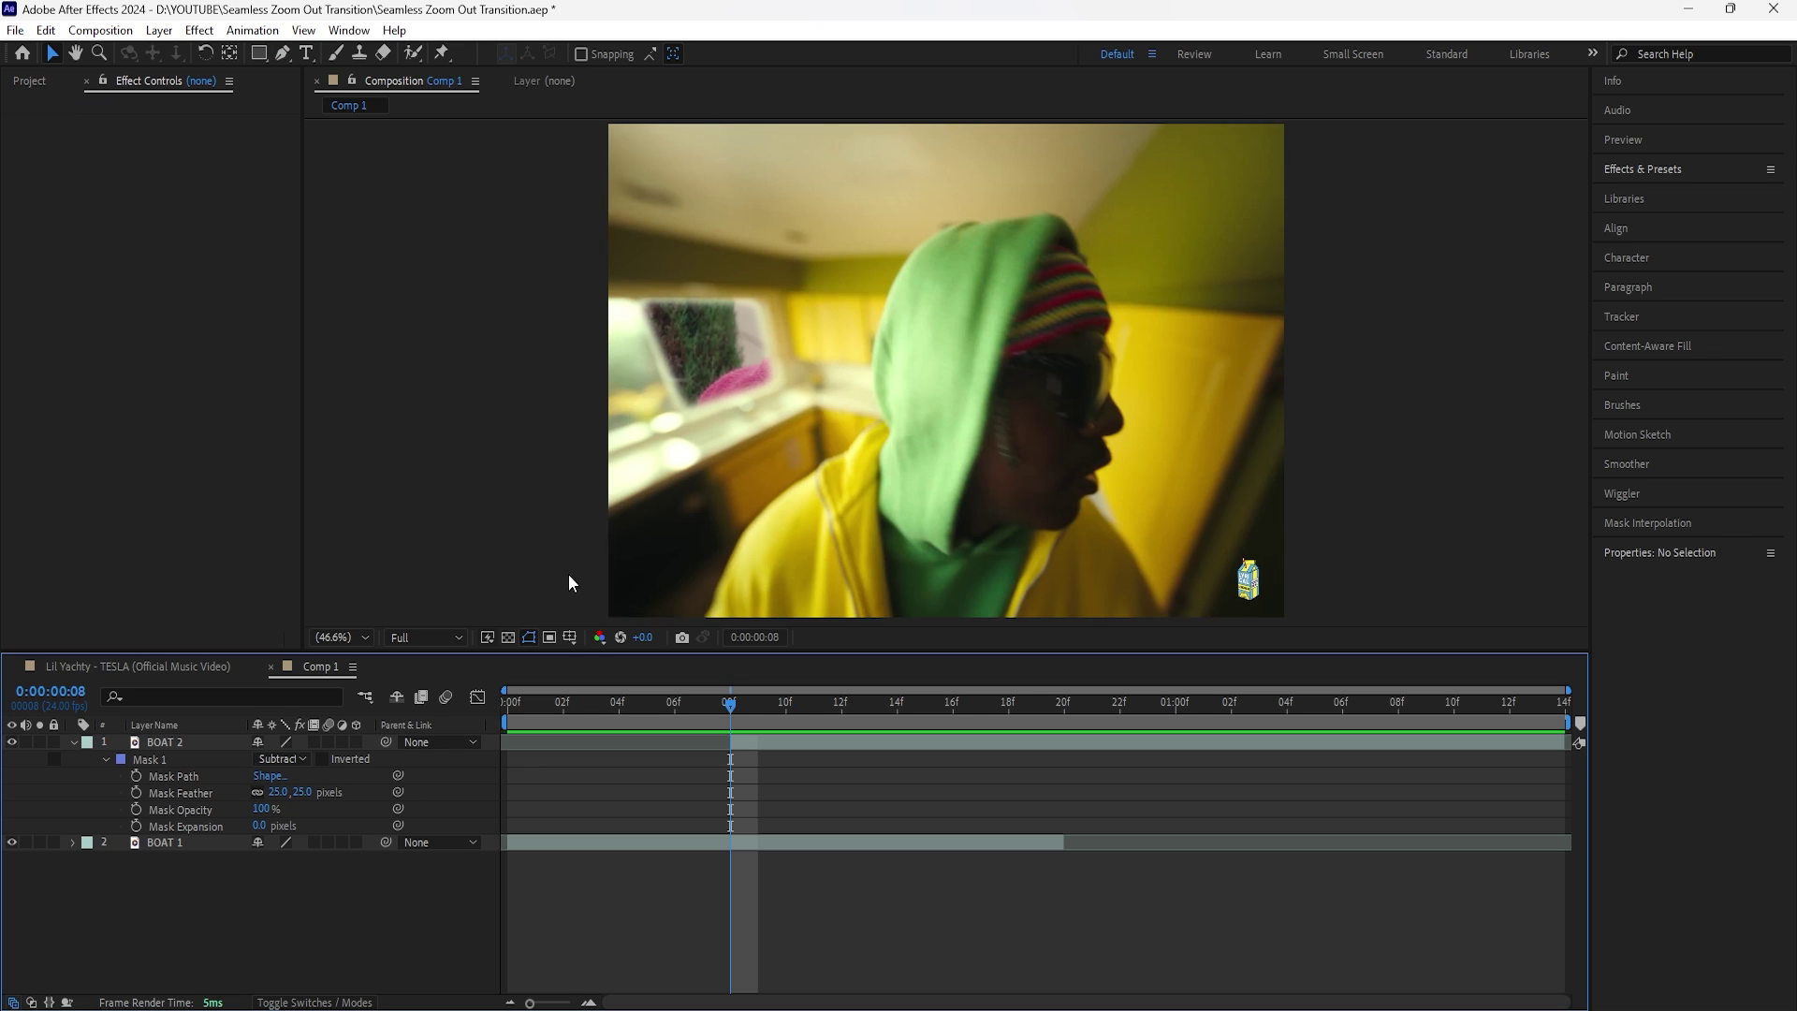
{"action": "left_click", "coordinate": [185, 745]}
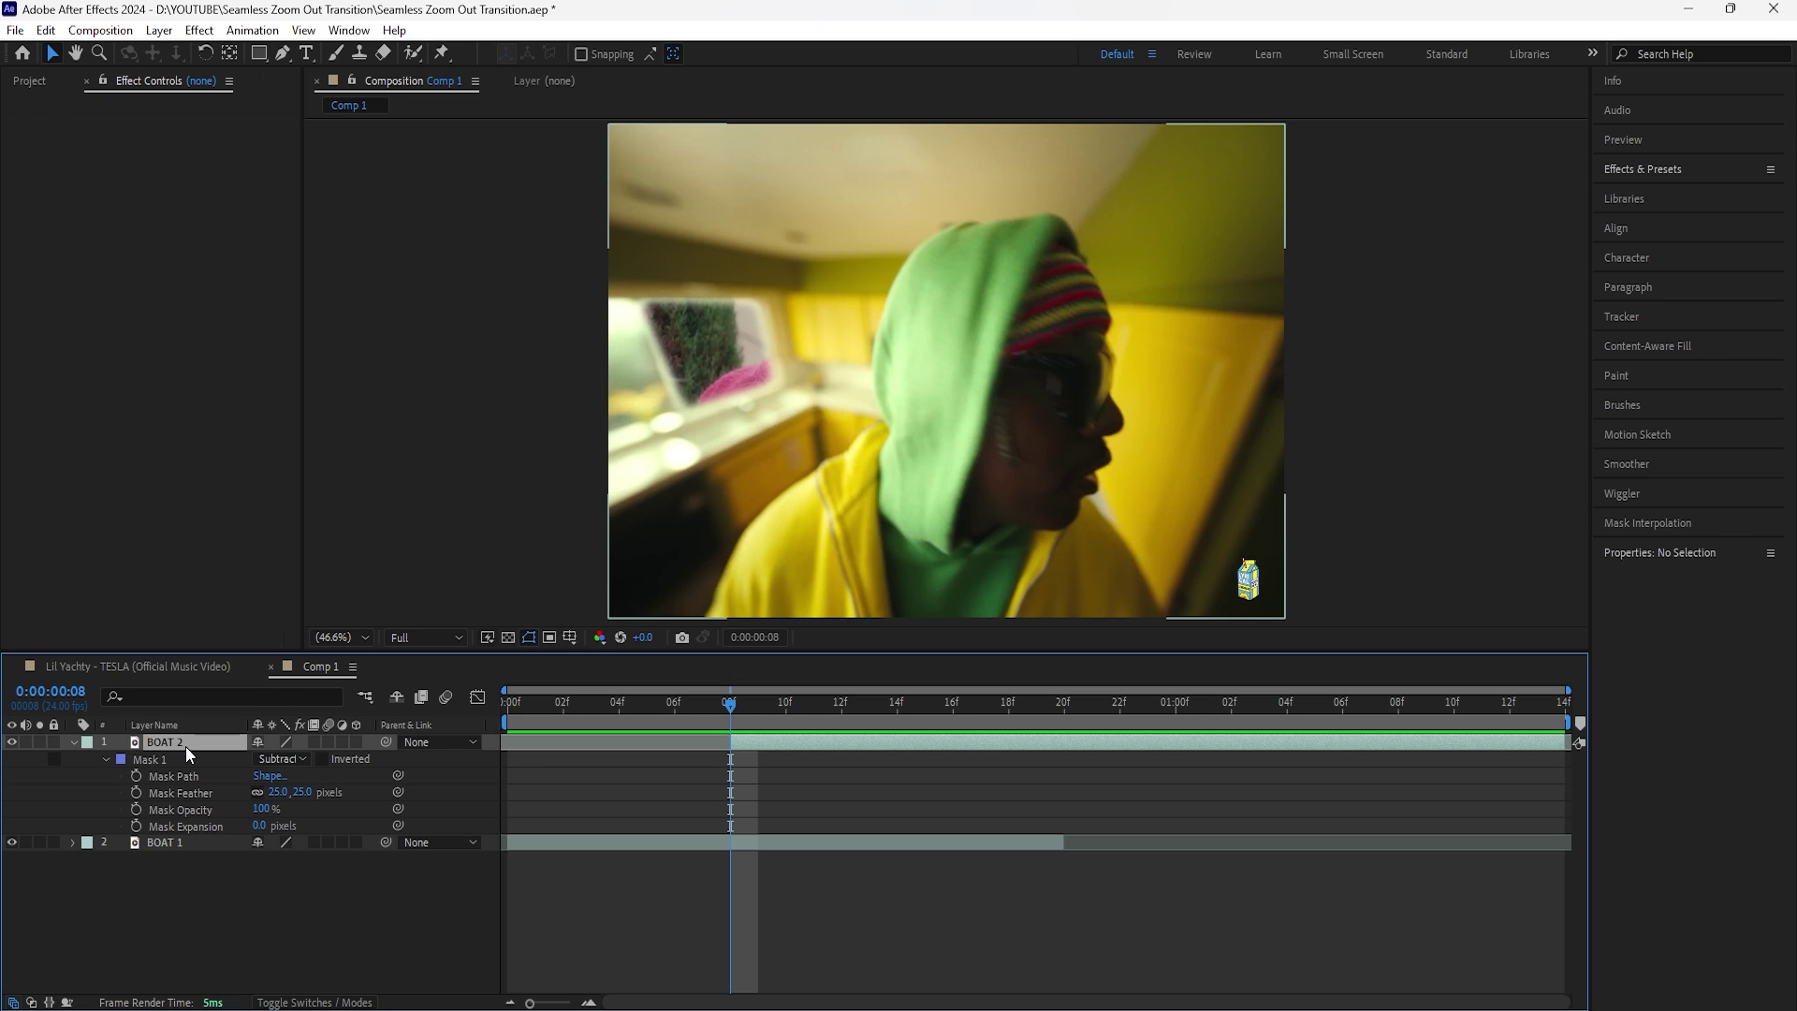
Add a new Null Object layer trimmed to start at frame 8
{"action": "right_click", "coordinate": [381, 886]}
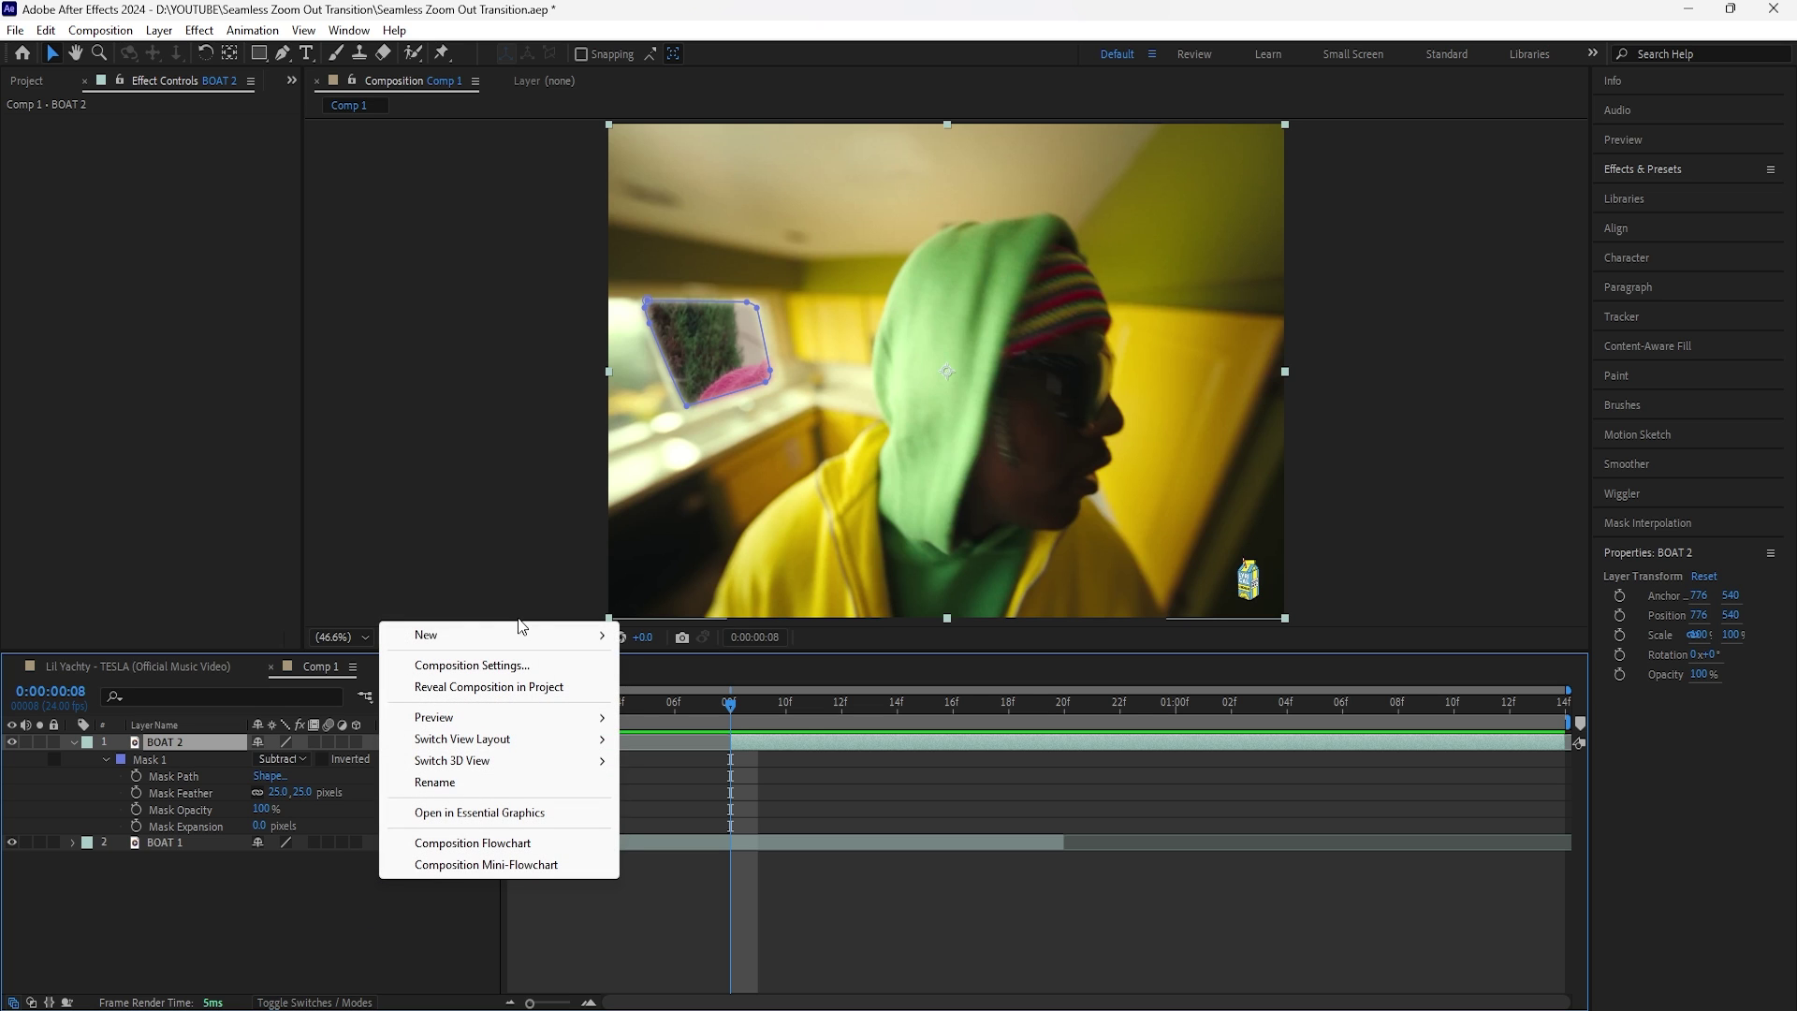
{"action": "mouse_move", "coordinate": [529, 636]}
{"action": "left_click", "coordinate": [676, 752]}
{"action": "left_click_drag", "start_coordinate": [515, 741], "coordinate": [726, 757]}
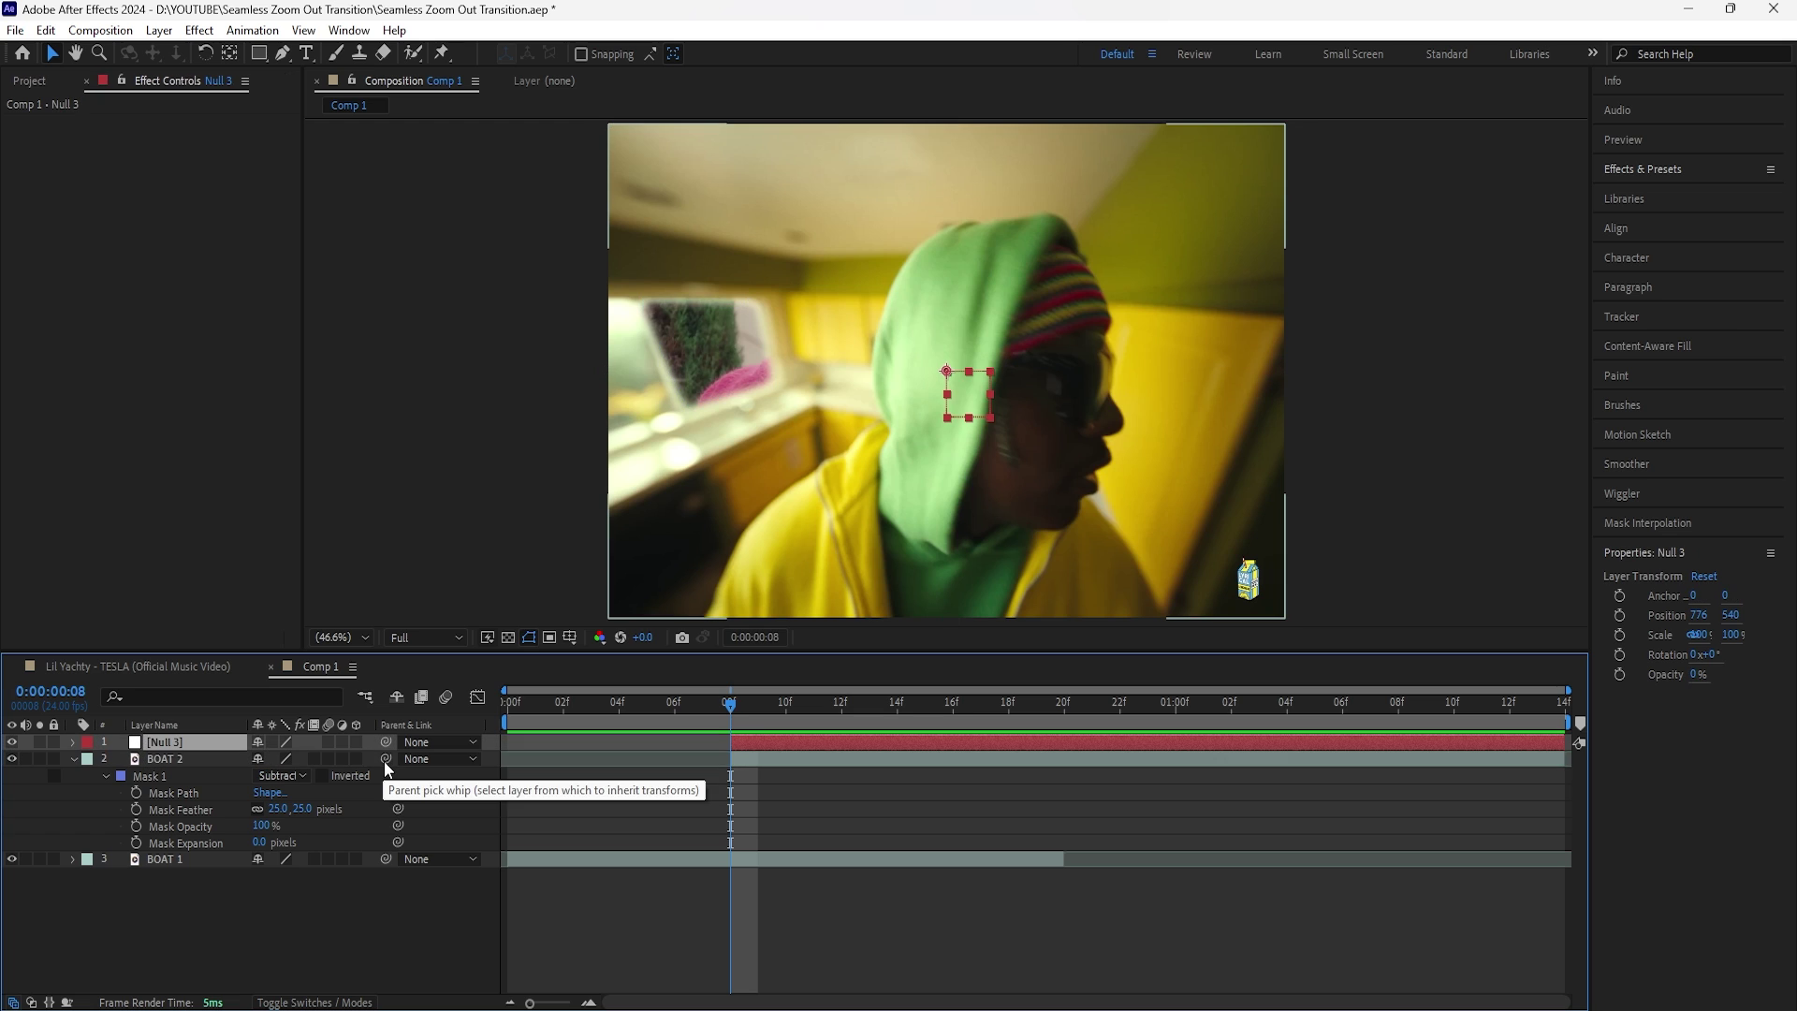
Parent BOAT 2 to Null 3 and reveal the null's Position and Scale, keeping Position 776, 540
{"action": "left_click_drag", "start_coordinate": [384, 761], "coordinate": [181, 745]}
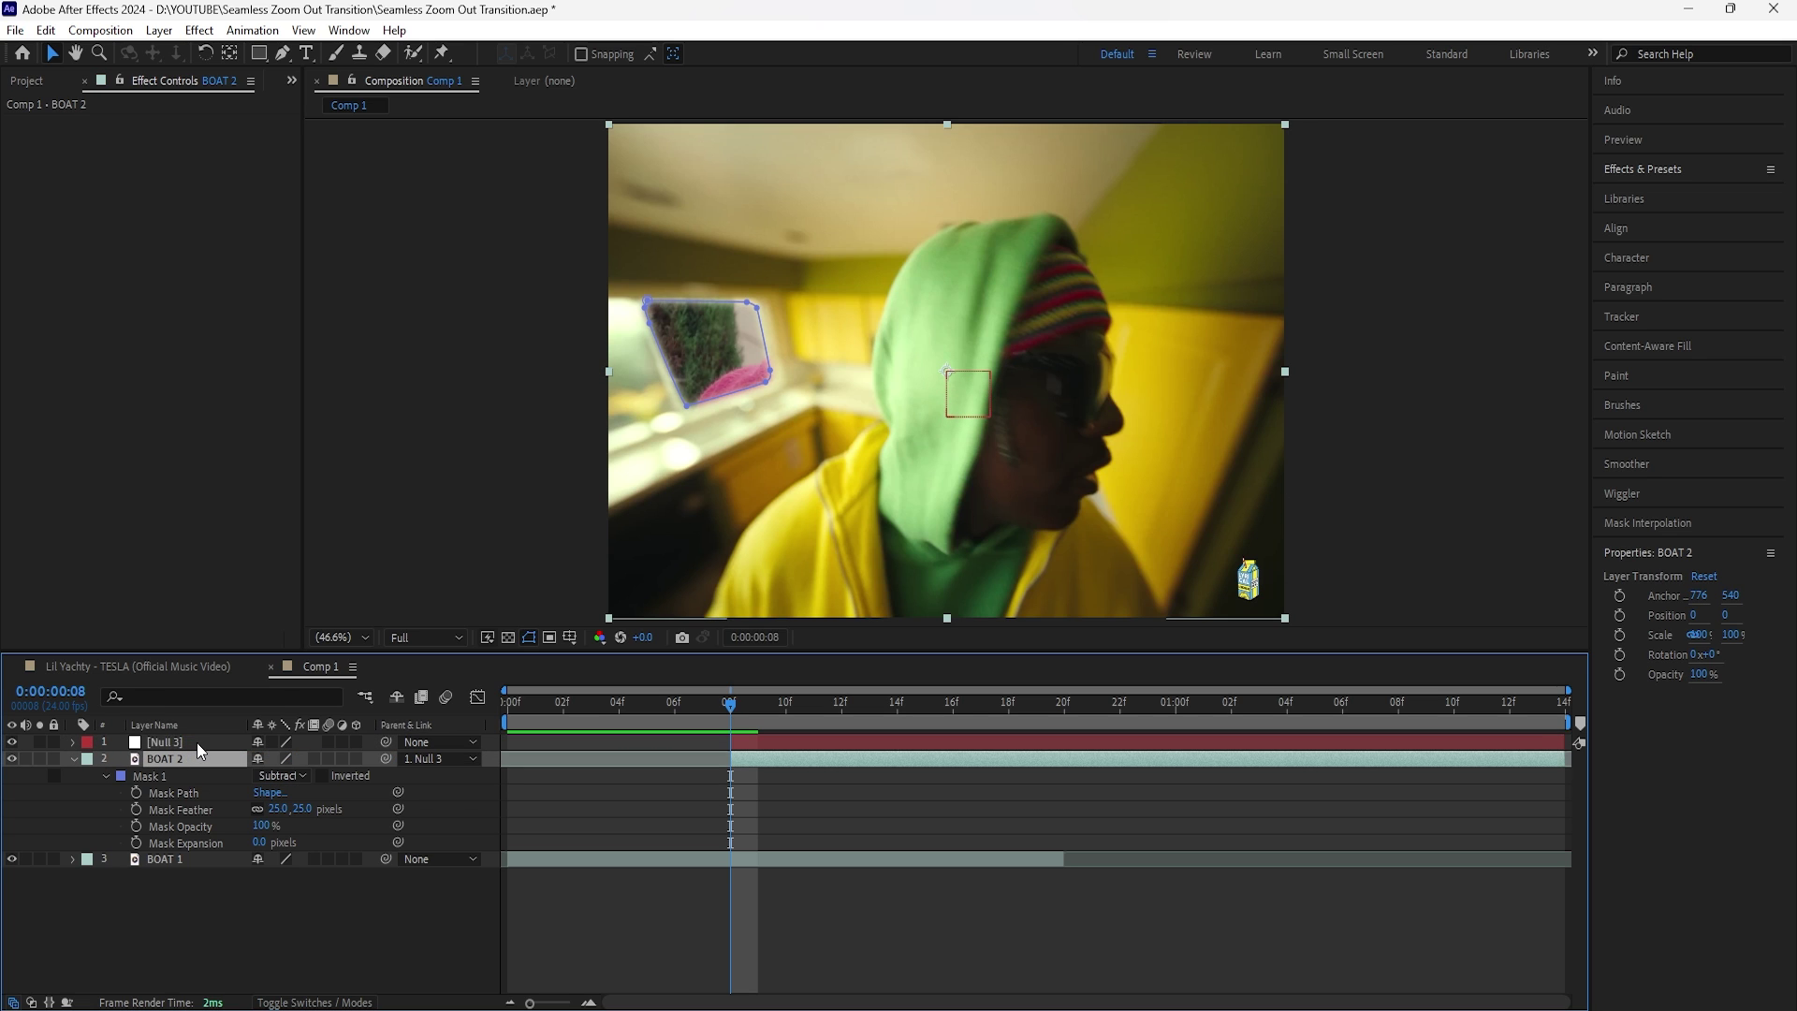
{"action": "left_click", "coordinate": [197, 743]}
{"action": "key", "text": "p"}
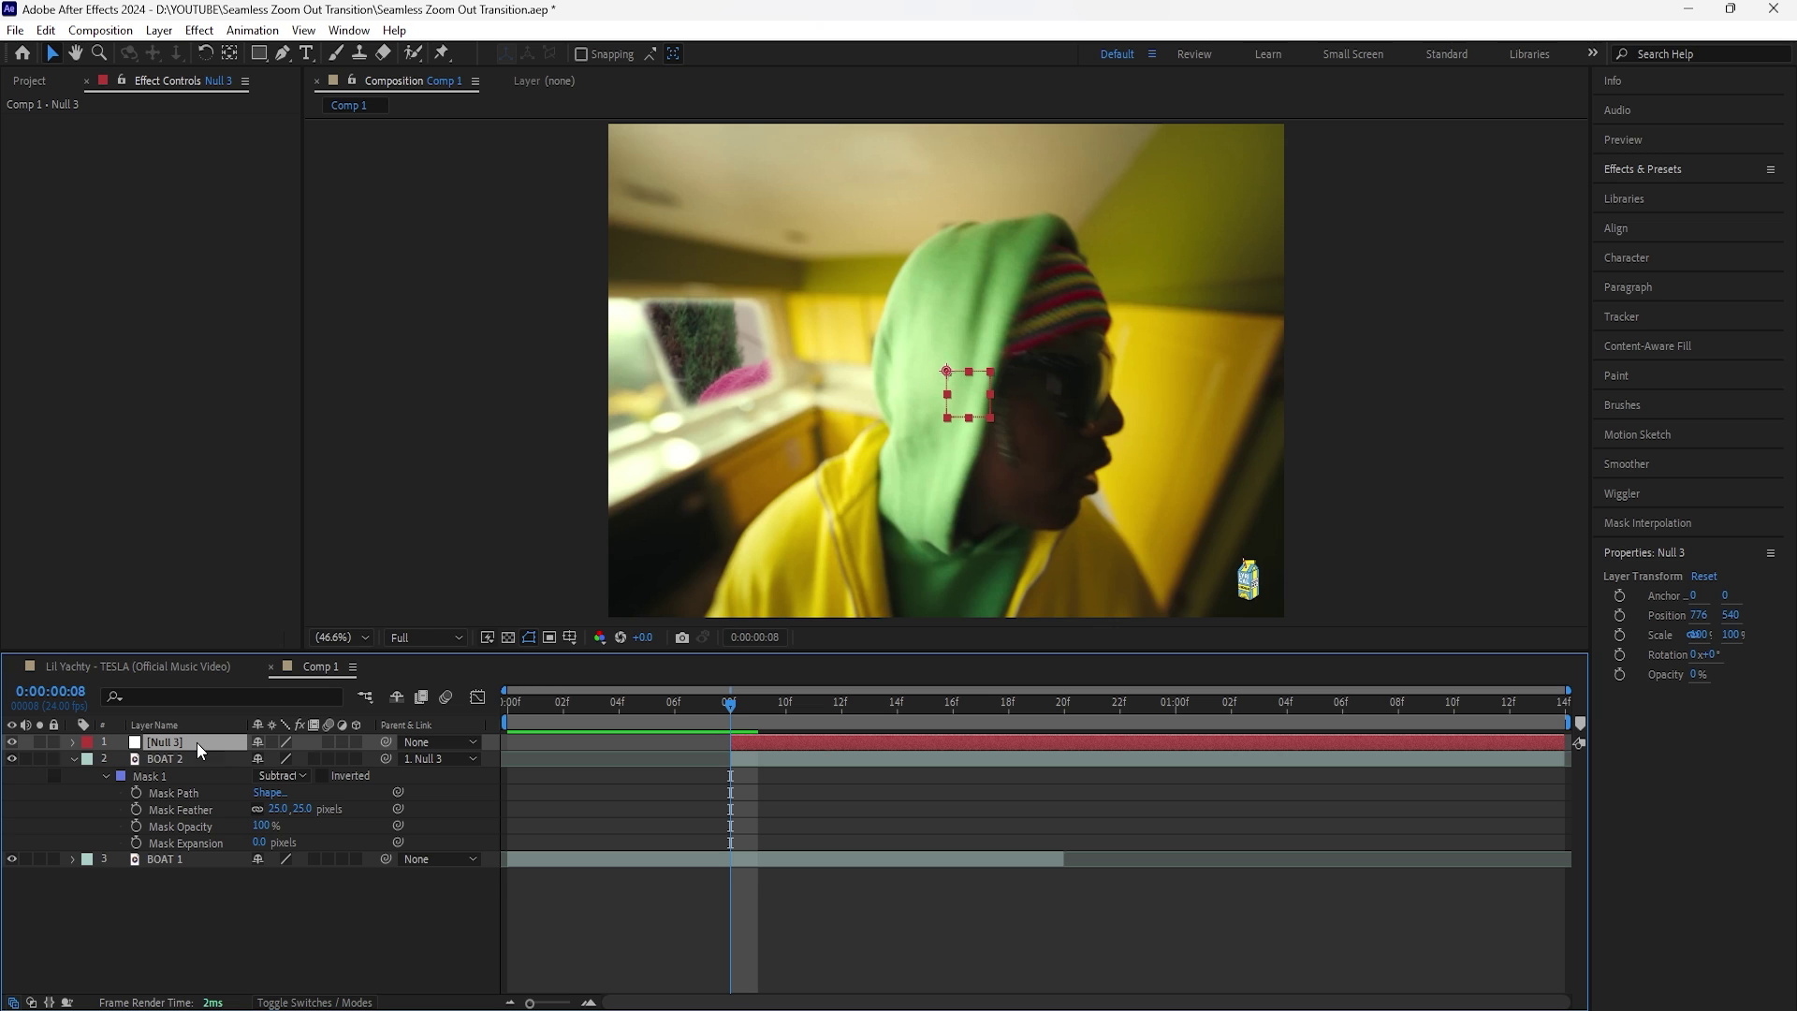
{"action": "key", "text": "shift+s"}
{"action": "left_click_drag", "start_coordinate": [265, 758], "coordinate": [185, 772]}
{"action": "key", "text": "ctrl+z"}
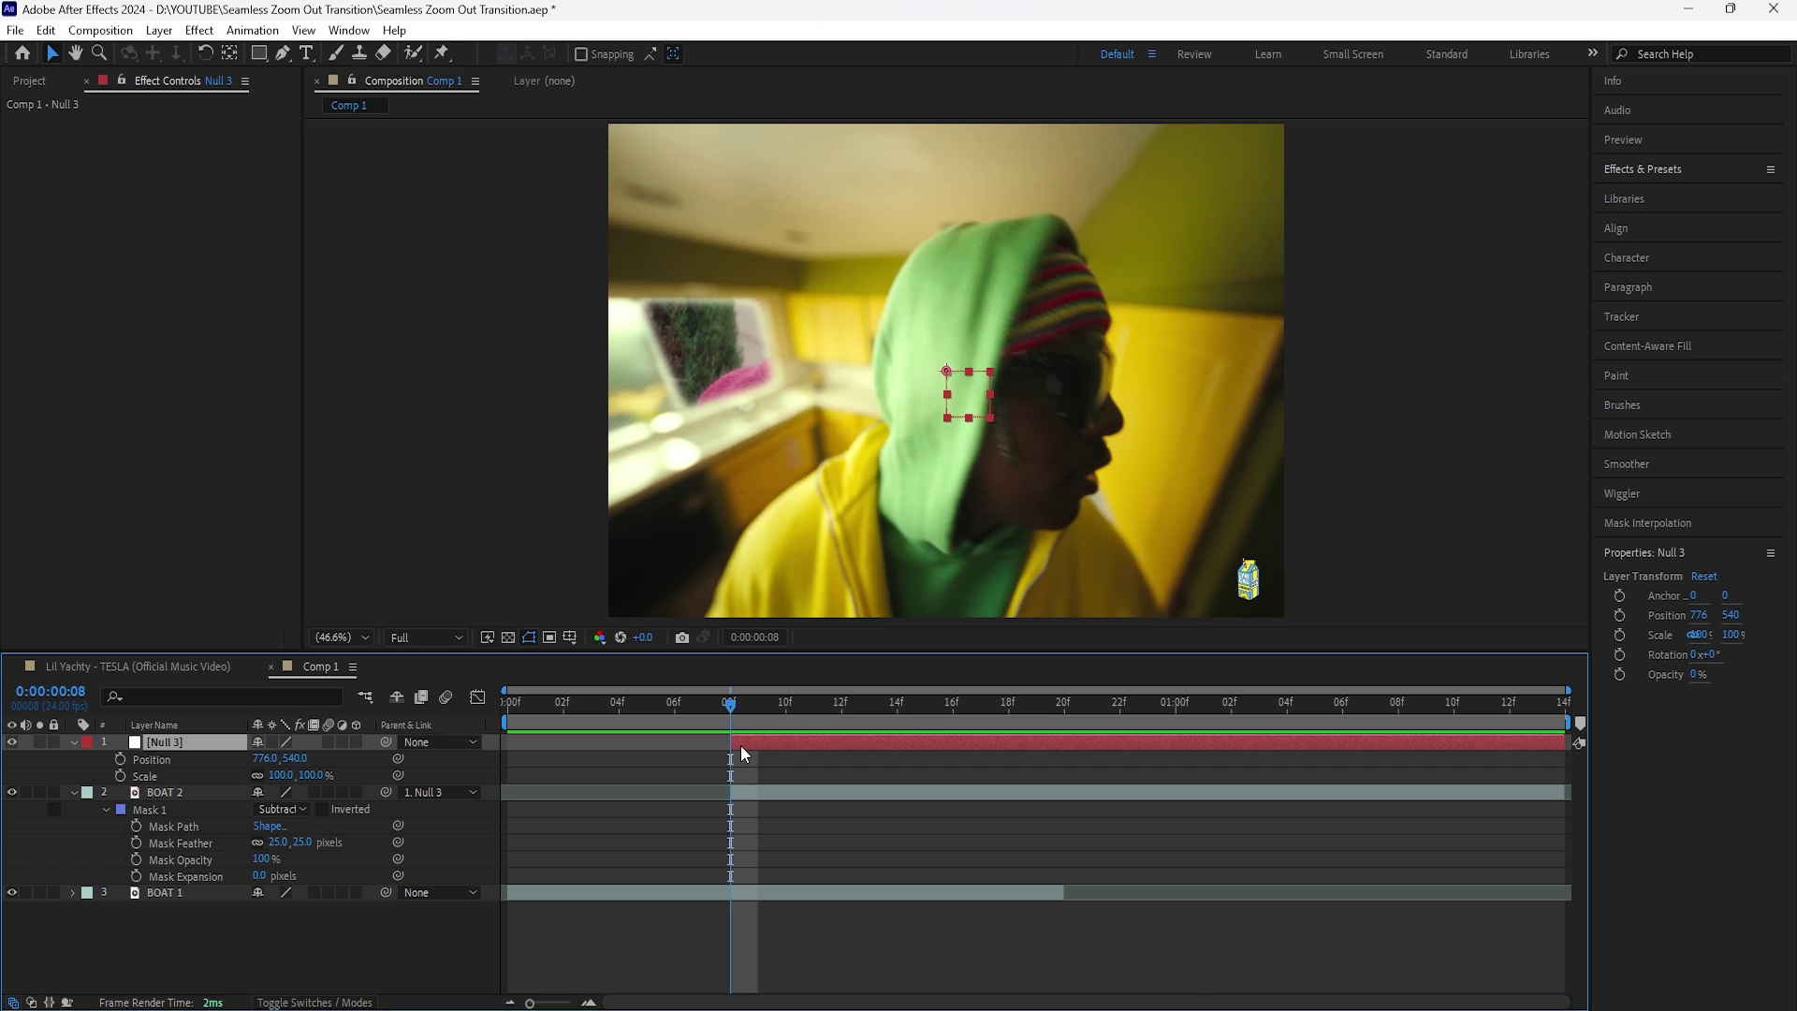
Keyframe Null 3's Position (776, 540) and Scale (100%) at 0:00:01:00, checking the hole on the transparency grid
{"action": "left_click", "coordinate": [120, 759]}
{"action": "left_click", "coordinate": [120, 776]}
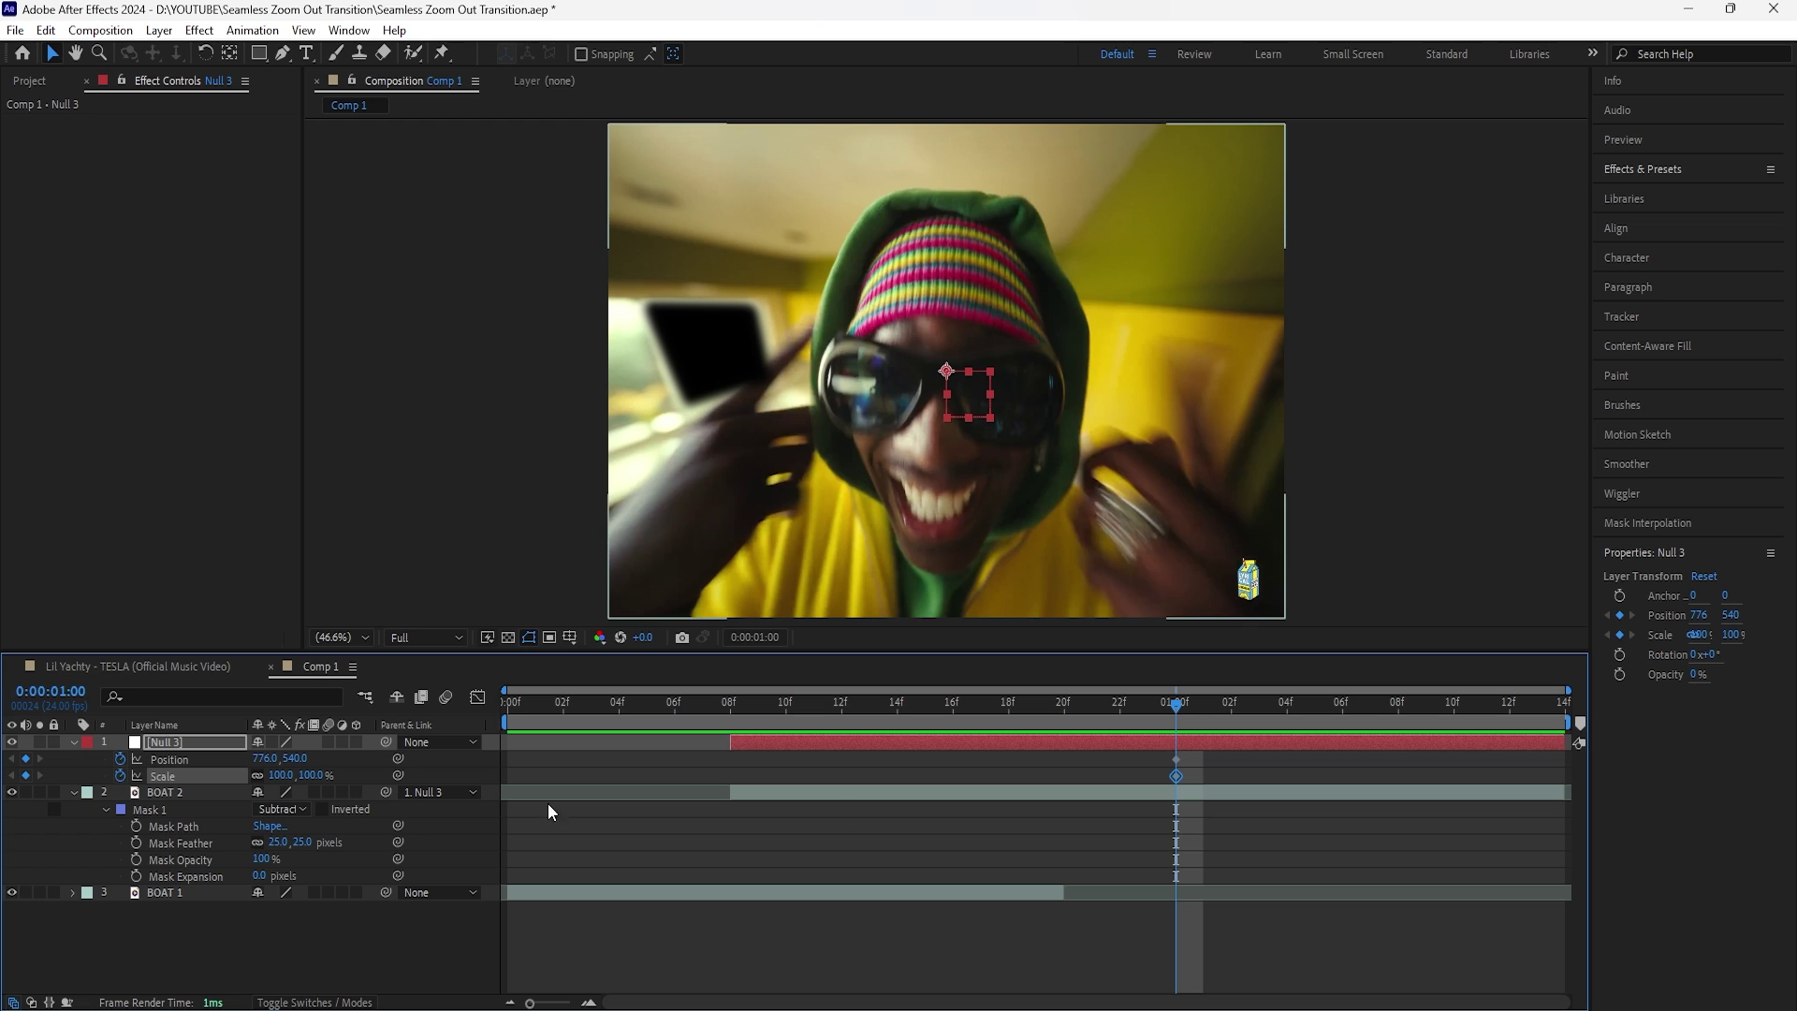
{"action": "left_click", "coordinate": [749, 889]}
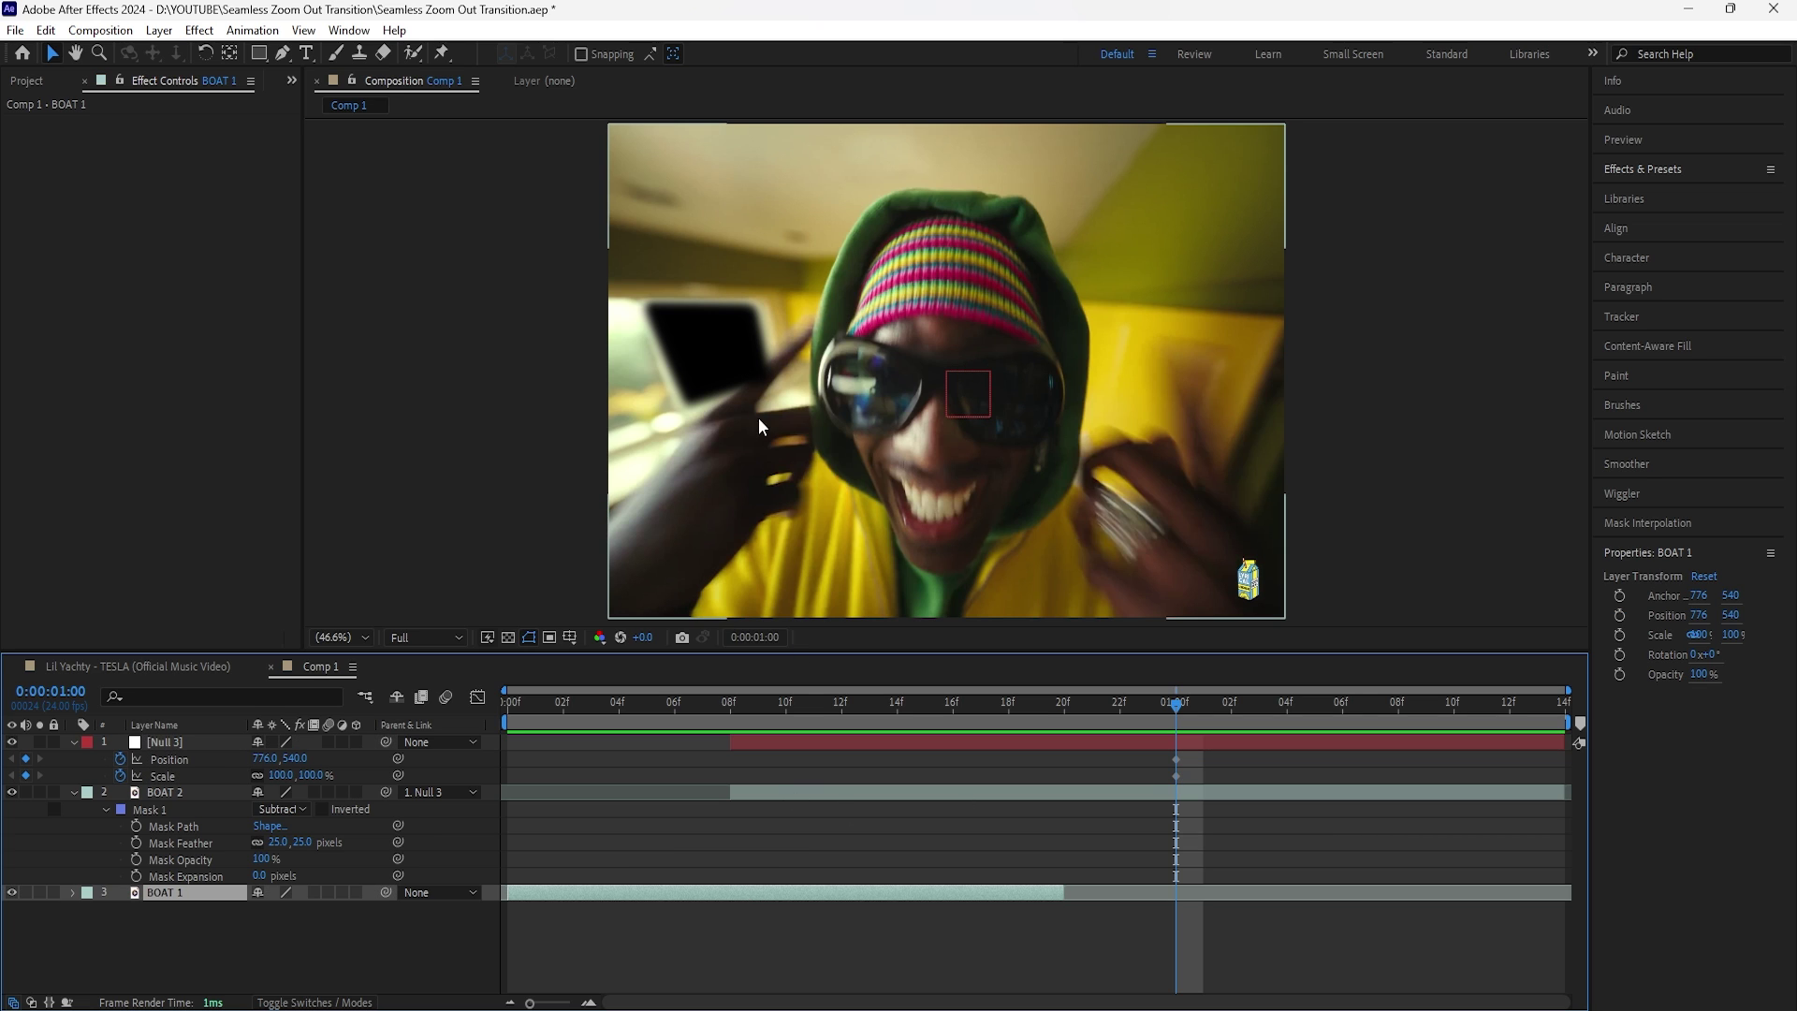
{"action": "left_click", "coordinate": [509, 637]}
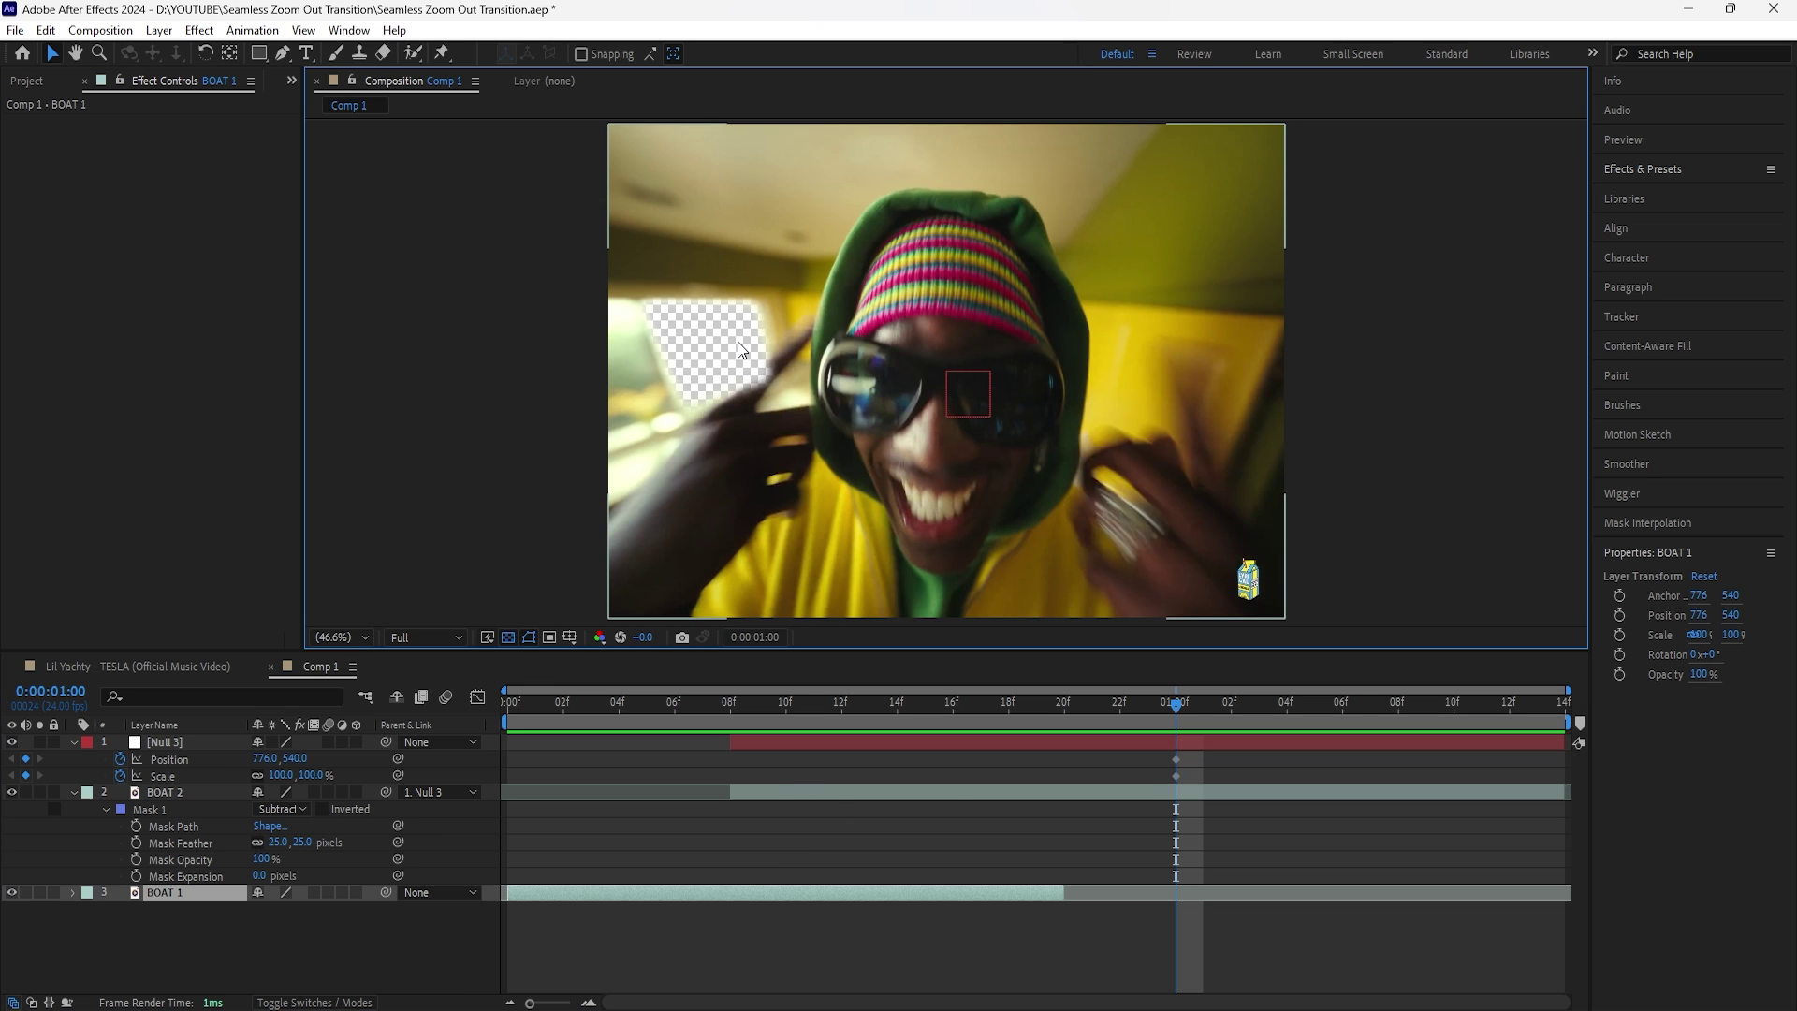
{"action": "left_click", "coordinate": [507, 638]}
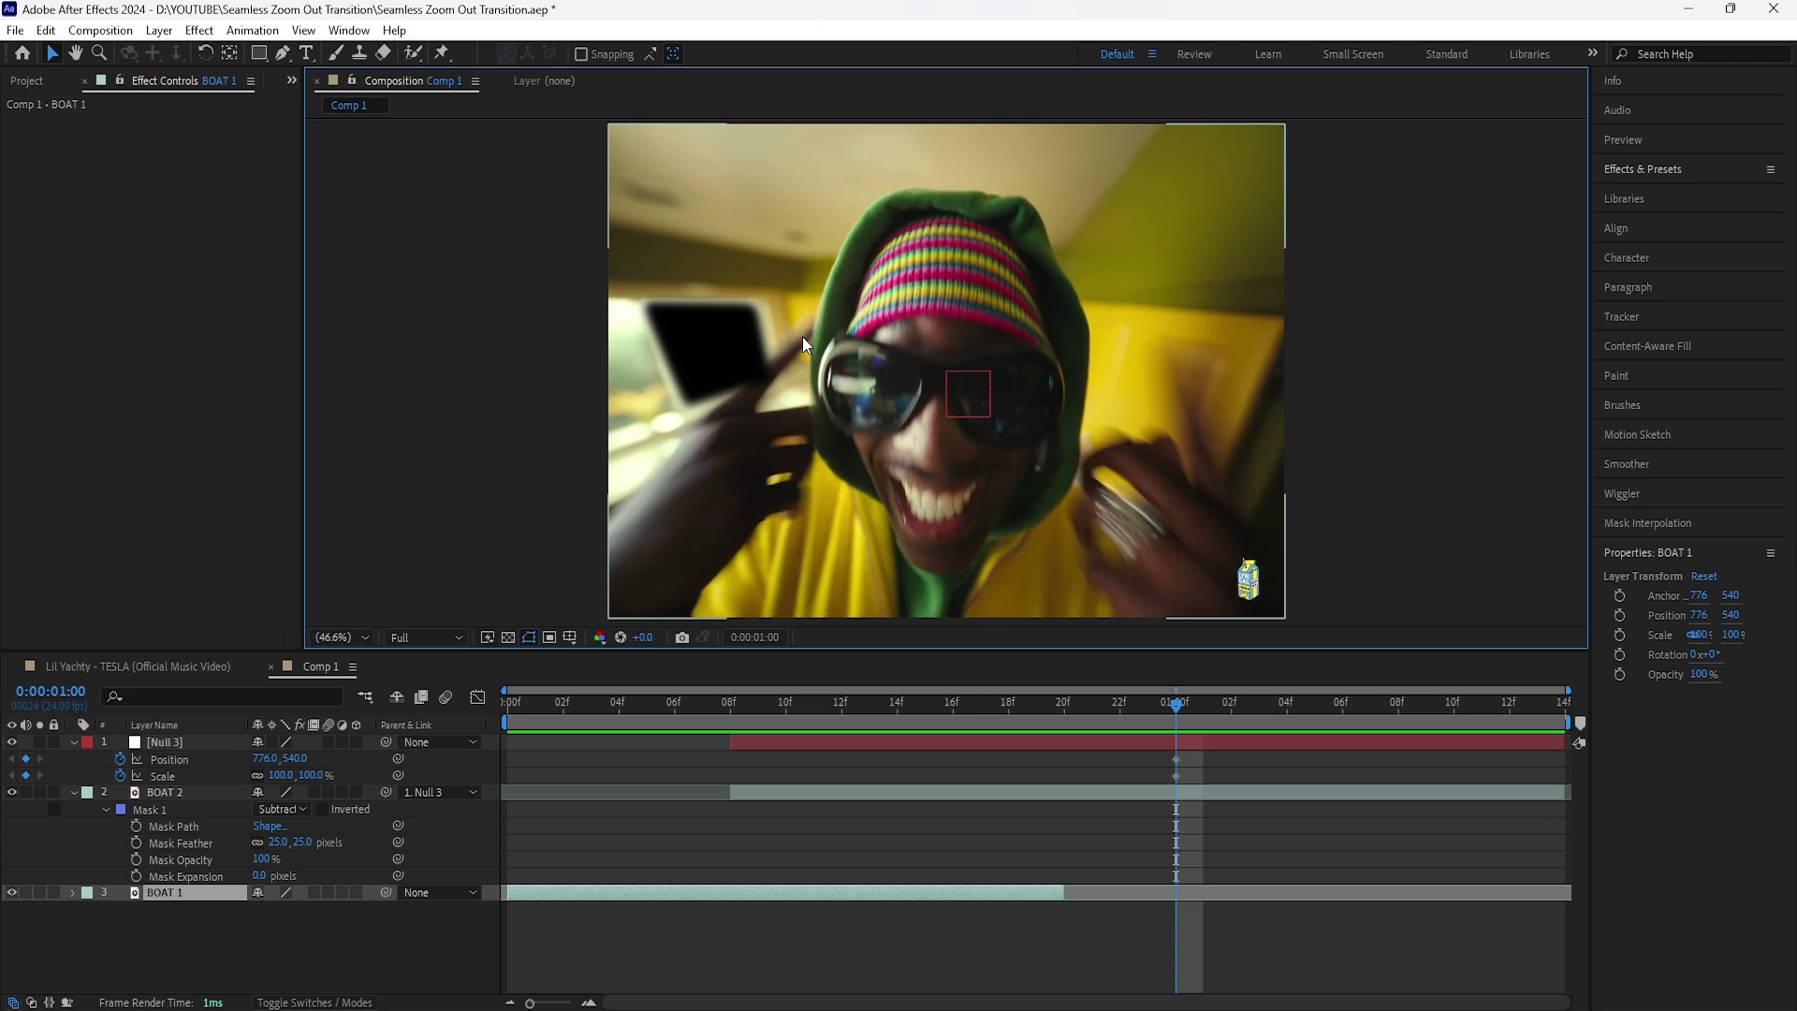
{"action": "left_click", "coordinate": [178, 795]}
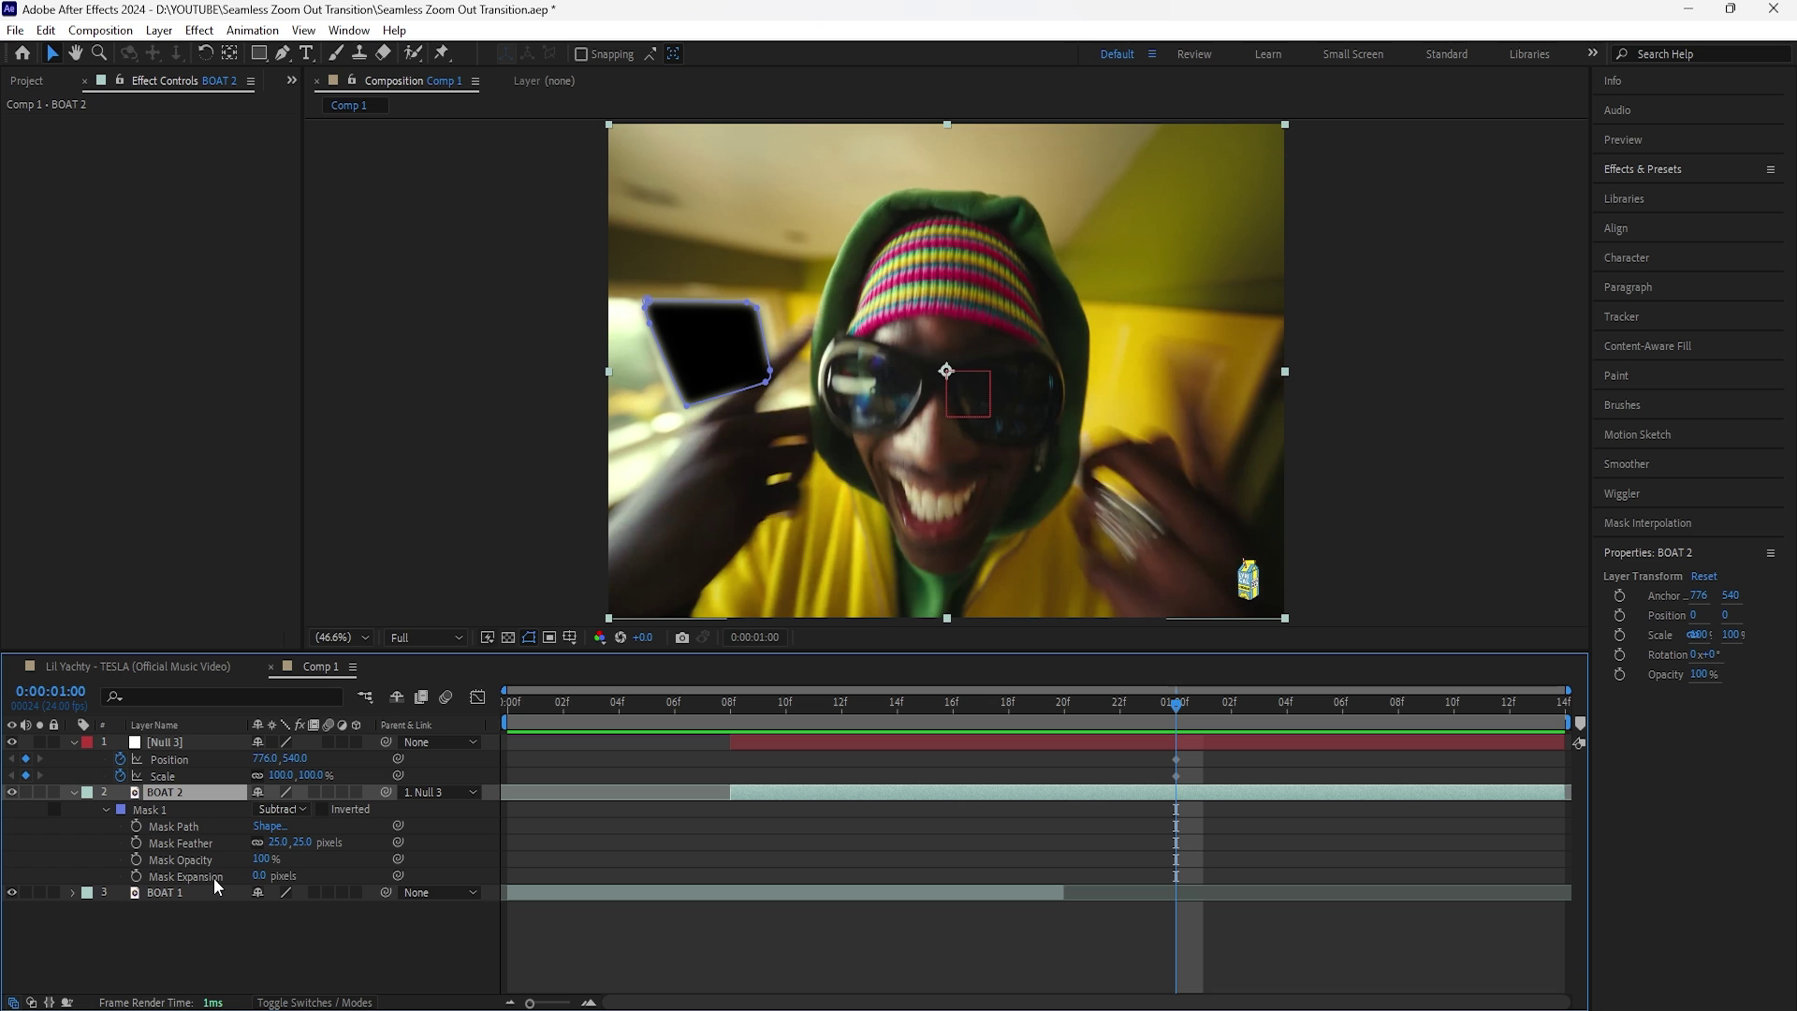
{"action": "left_click_drag", "start_coordinate": [1171, 721], "coordinate": [732, 762]}
At frame 8, keyframe Null 3 to Scale 846% and Position 5406, 1155, then preview the zoom-out
{"action": "left_click", "coordinate": [192, 758]}
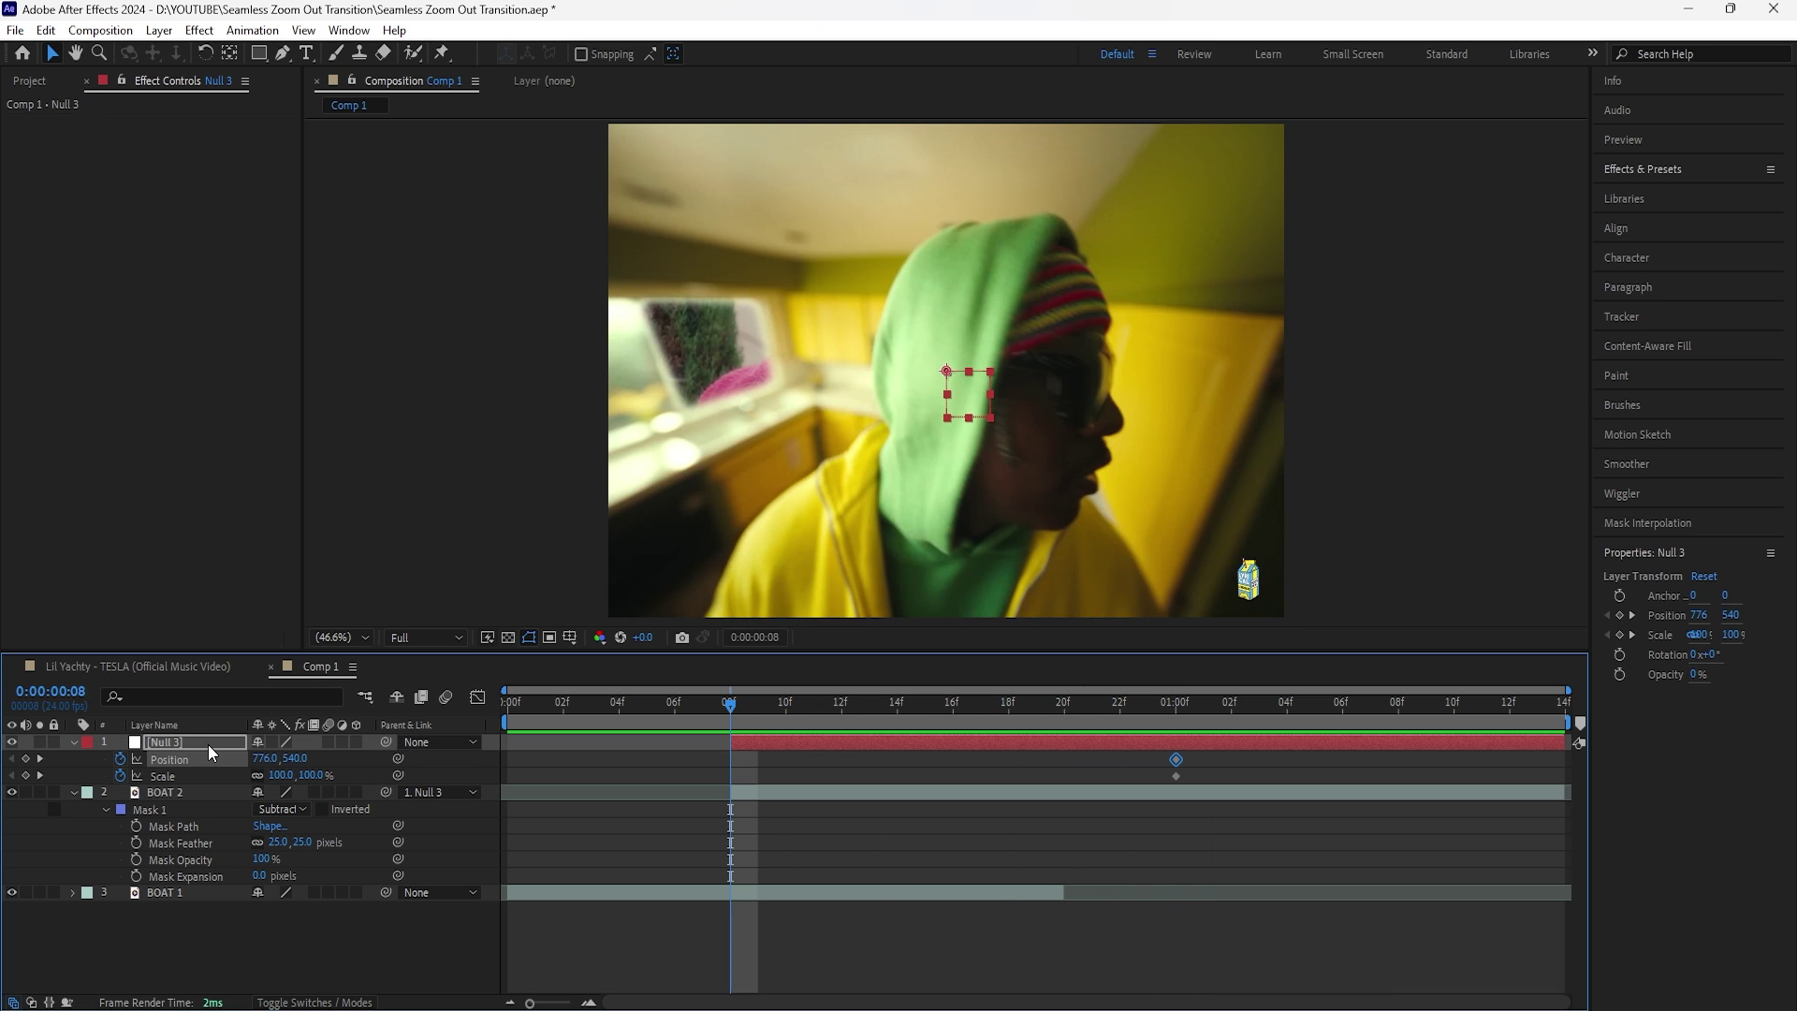
{"action": "left_click", "coordinate": [215, 776]}
{"action": "left_click_drag", "start_coordinate": [281, 776], "coordinate": [726, 773]}
{"action": "mouse_move", "coordinate": [267, 759]}
{"action": "left_mouse_down"}
{"action": "mouse_move", "coordinate": [1404, 762]}
{"action": "mouse_move", "coordinate": [337, 759]}
{"action": "mouse_move", "coordinate": [273, 776]}
{"action": "left_mouse_up"}
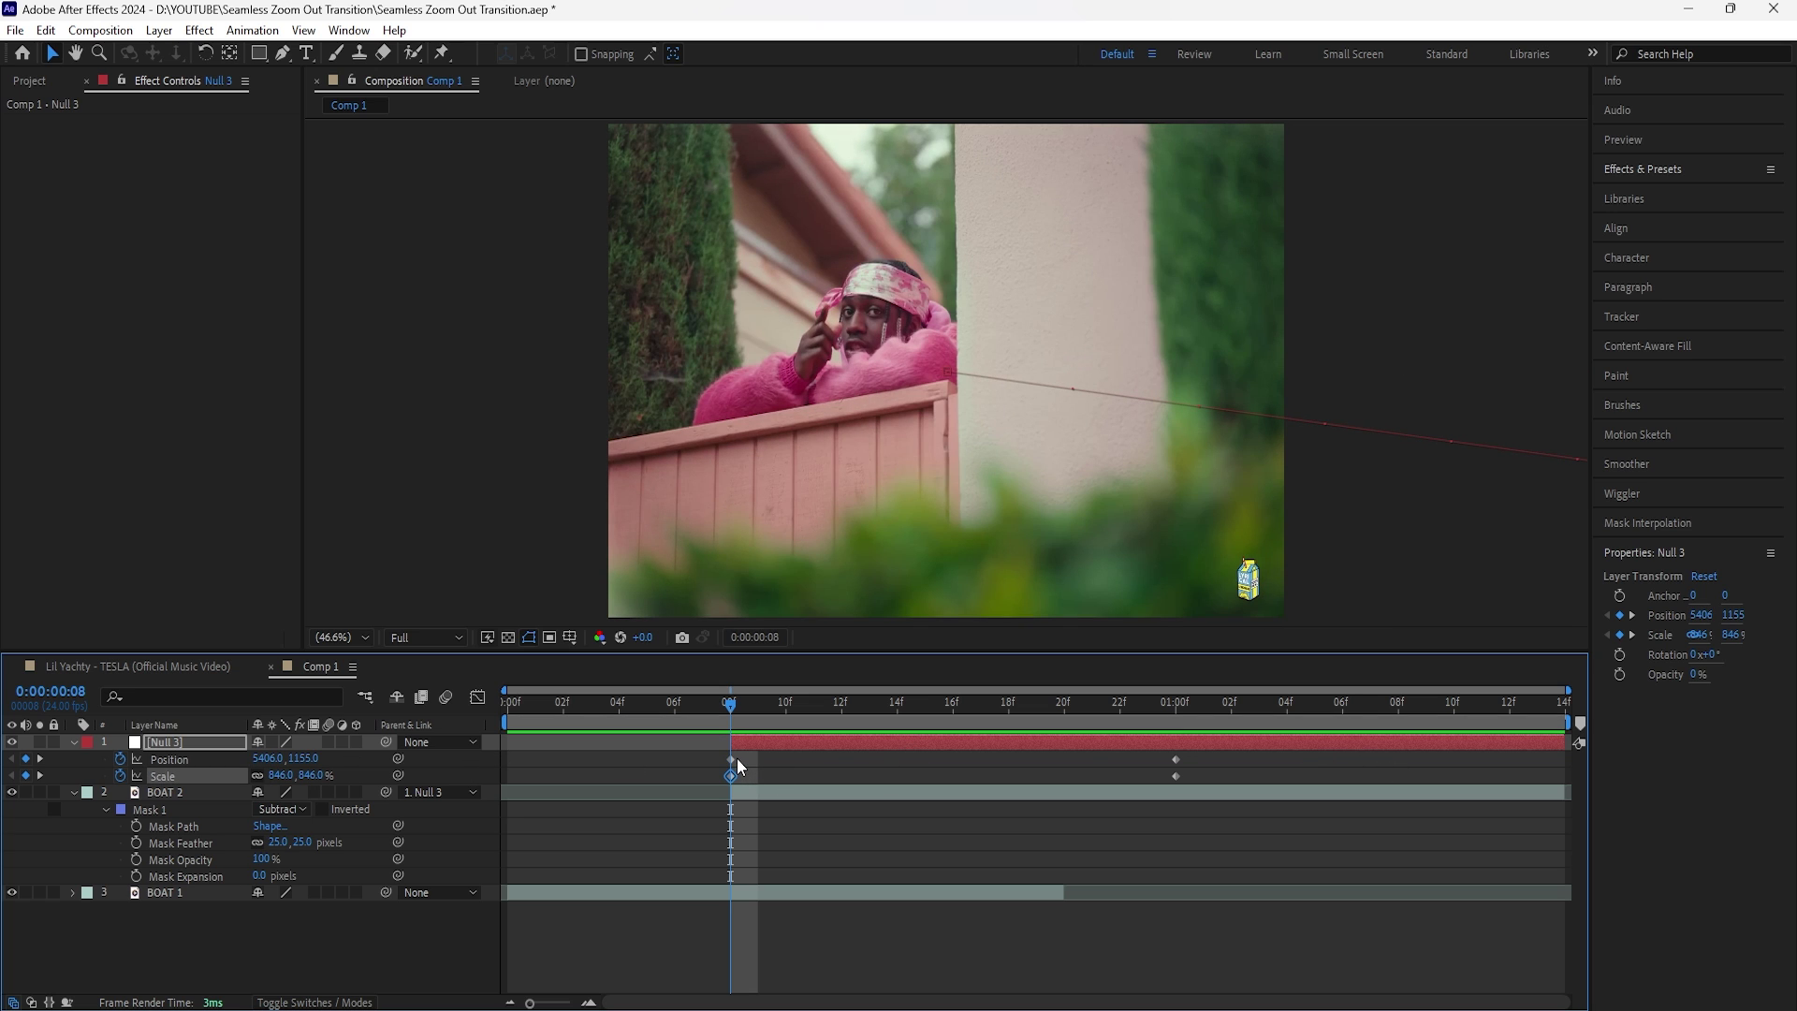
{"action": "key", "text": "space"}
{"action": "left_click_drag", "start_coordinate": [776, 704], "coordinate": [807, 730]}
{"action": "key", "text": "space"}
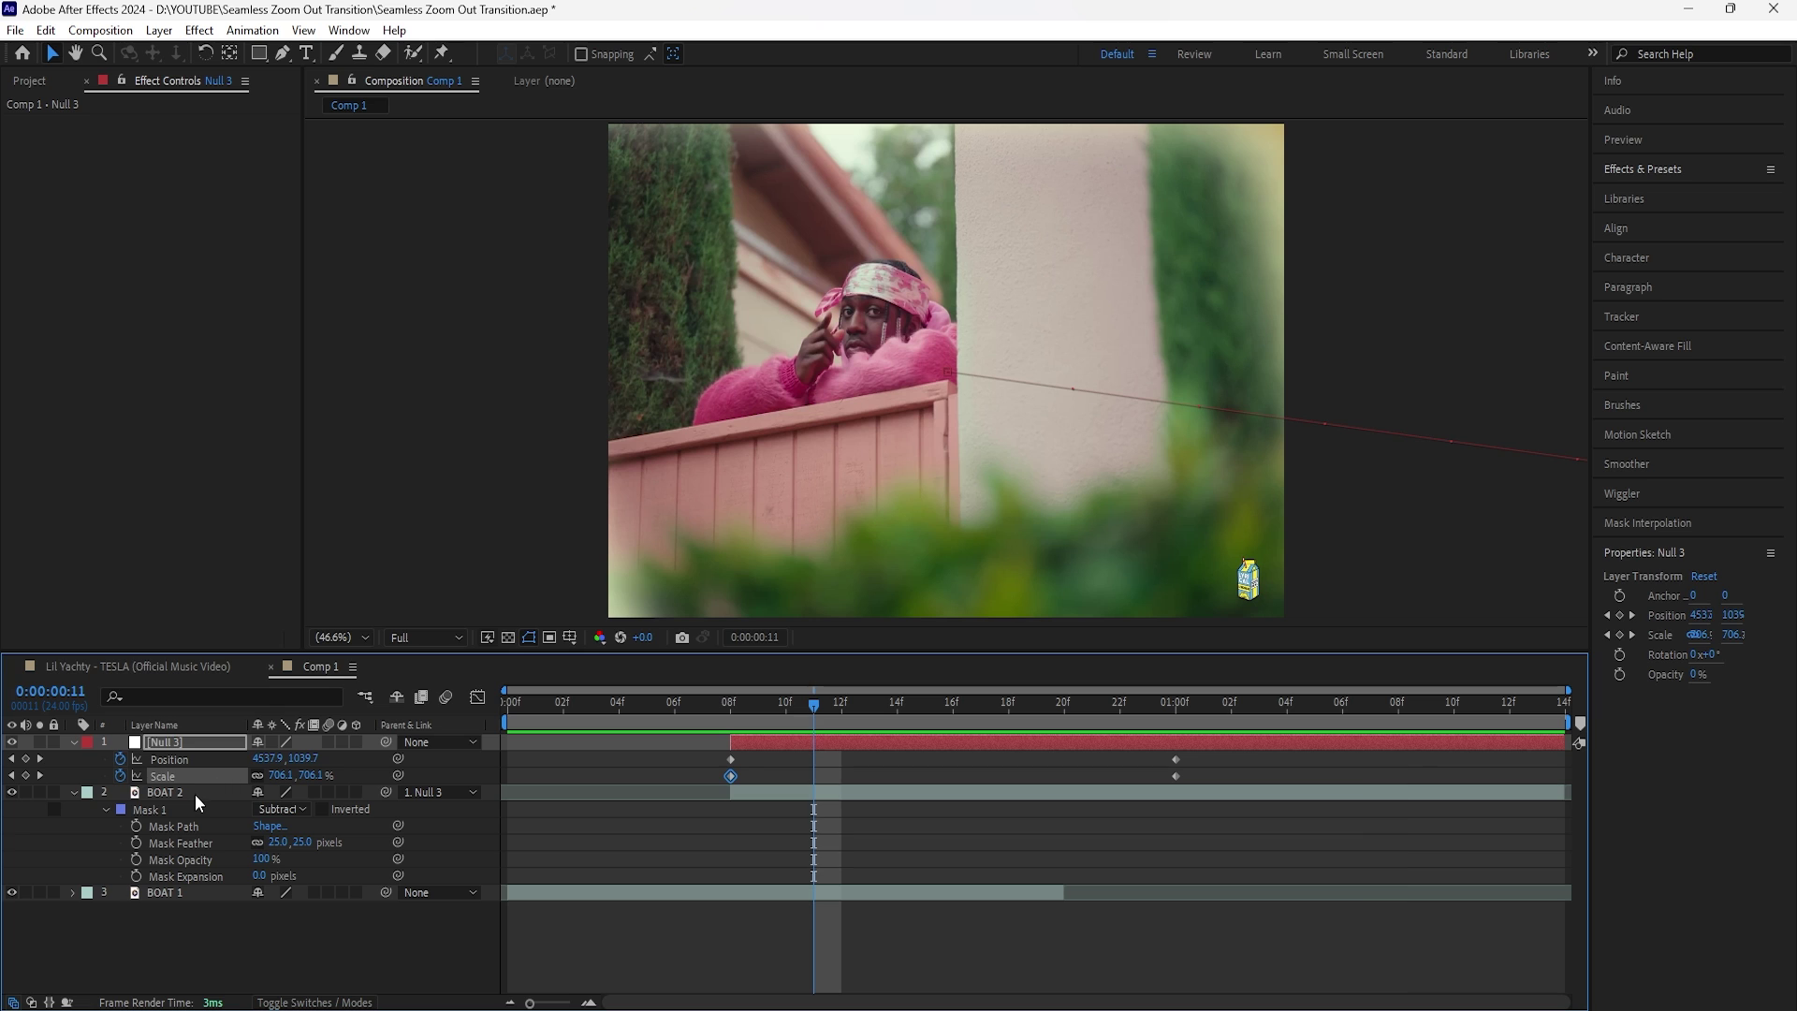
Apply Easy Ease to all of Null 3's Position and Scale keyframes
{"action": "left_click", "coordinate": [194, 794]}
{"action": "key", "text": "Page_Up"}
{"action": "left_click_drag", "start_coordinate": [1211, 754], "coordinate": [710, 785]}
{"action": "key", "text": "F9"}
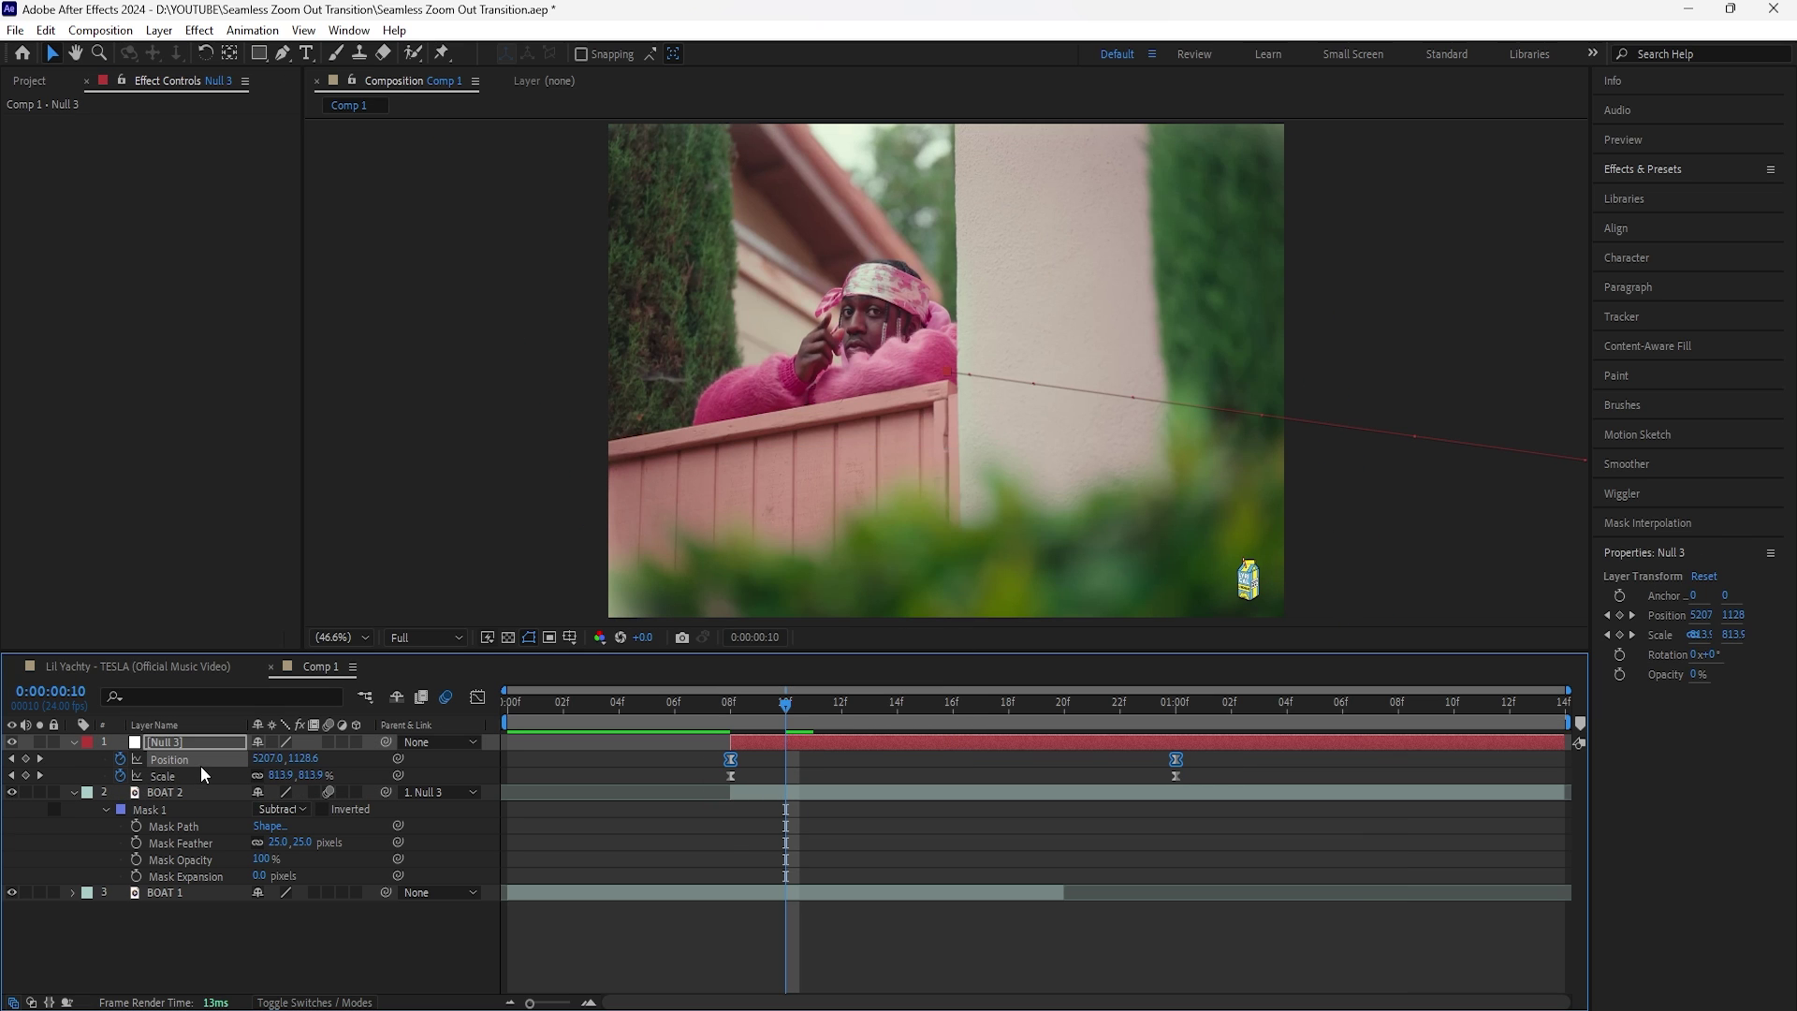
In the Graph Editor, lengthen the ease into Null 3's final Position keyframe
{"action": "left_click", "coordinate": [478, 697]}
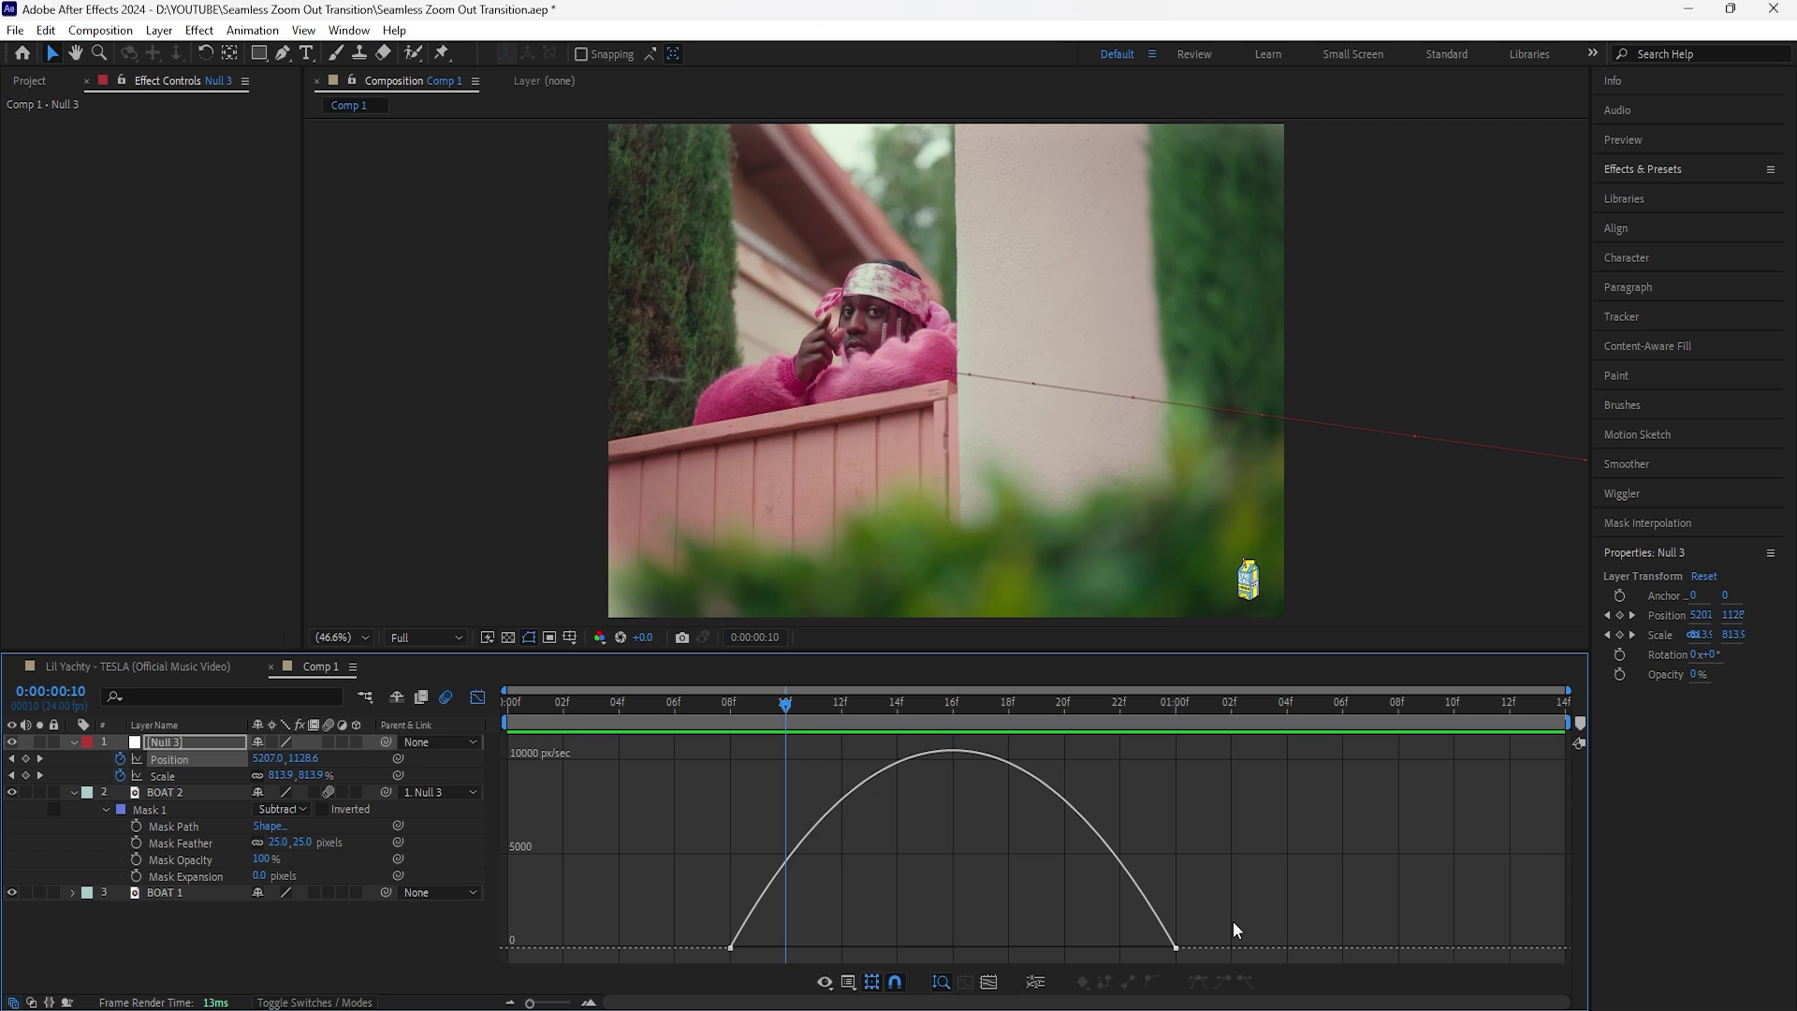
{"action": "left_click_drag", "start_coordinate": [1101, 948], "coordinate": [951, 952]}
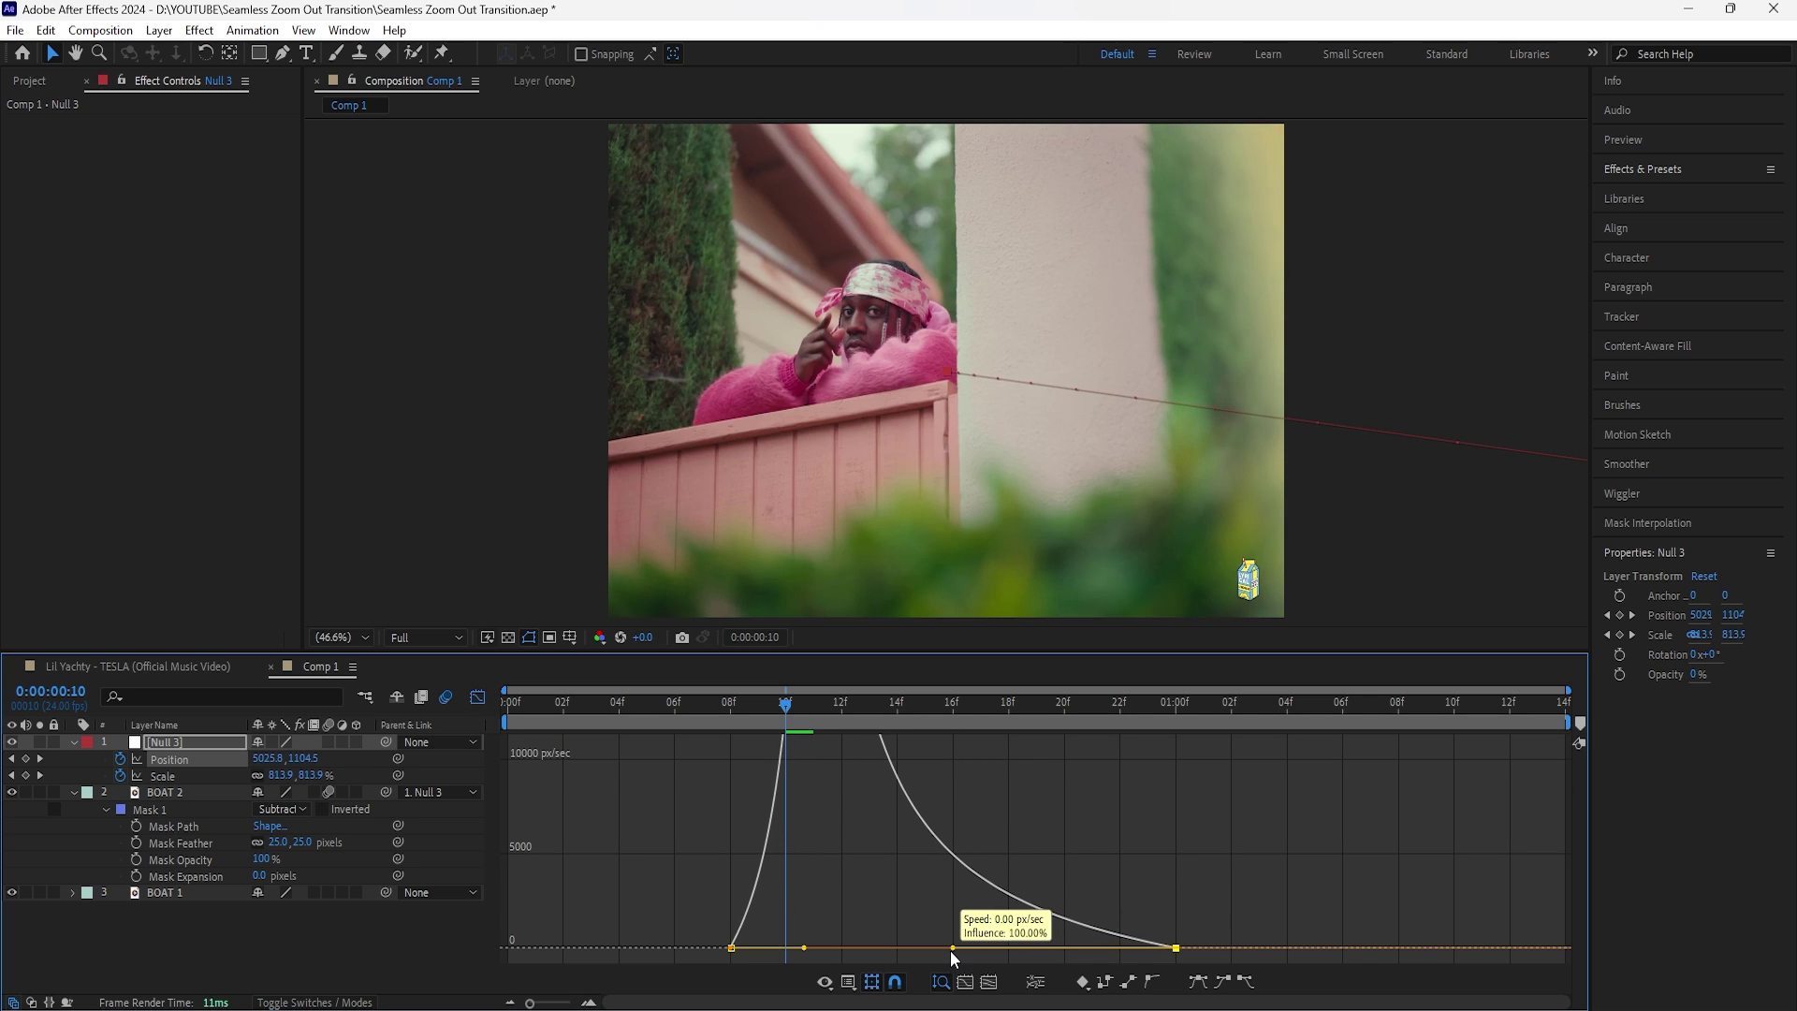
{"action": "left_click", "coordinate": [840, 702]}
{"action": "left_click", "coordinate": [477, 697]}
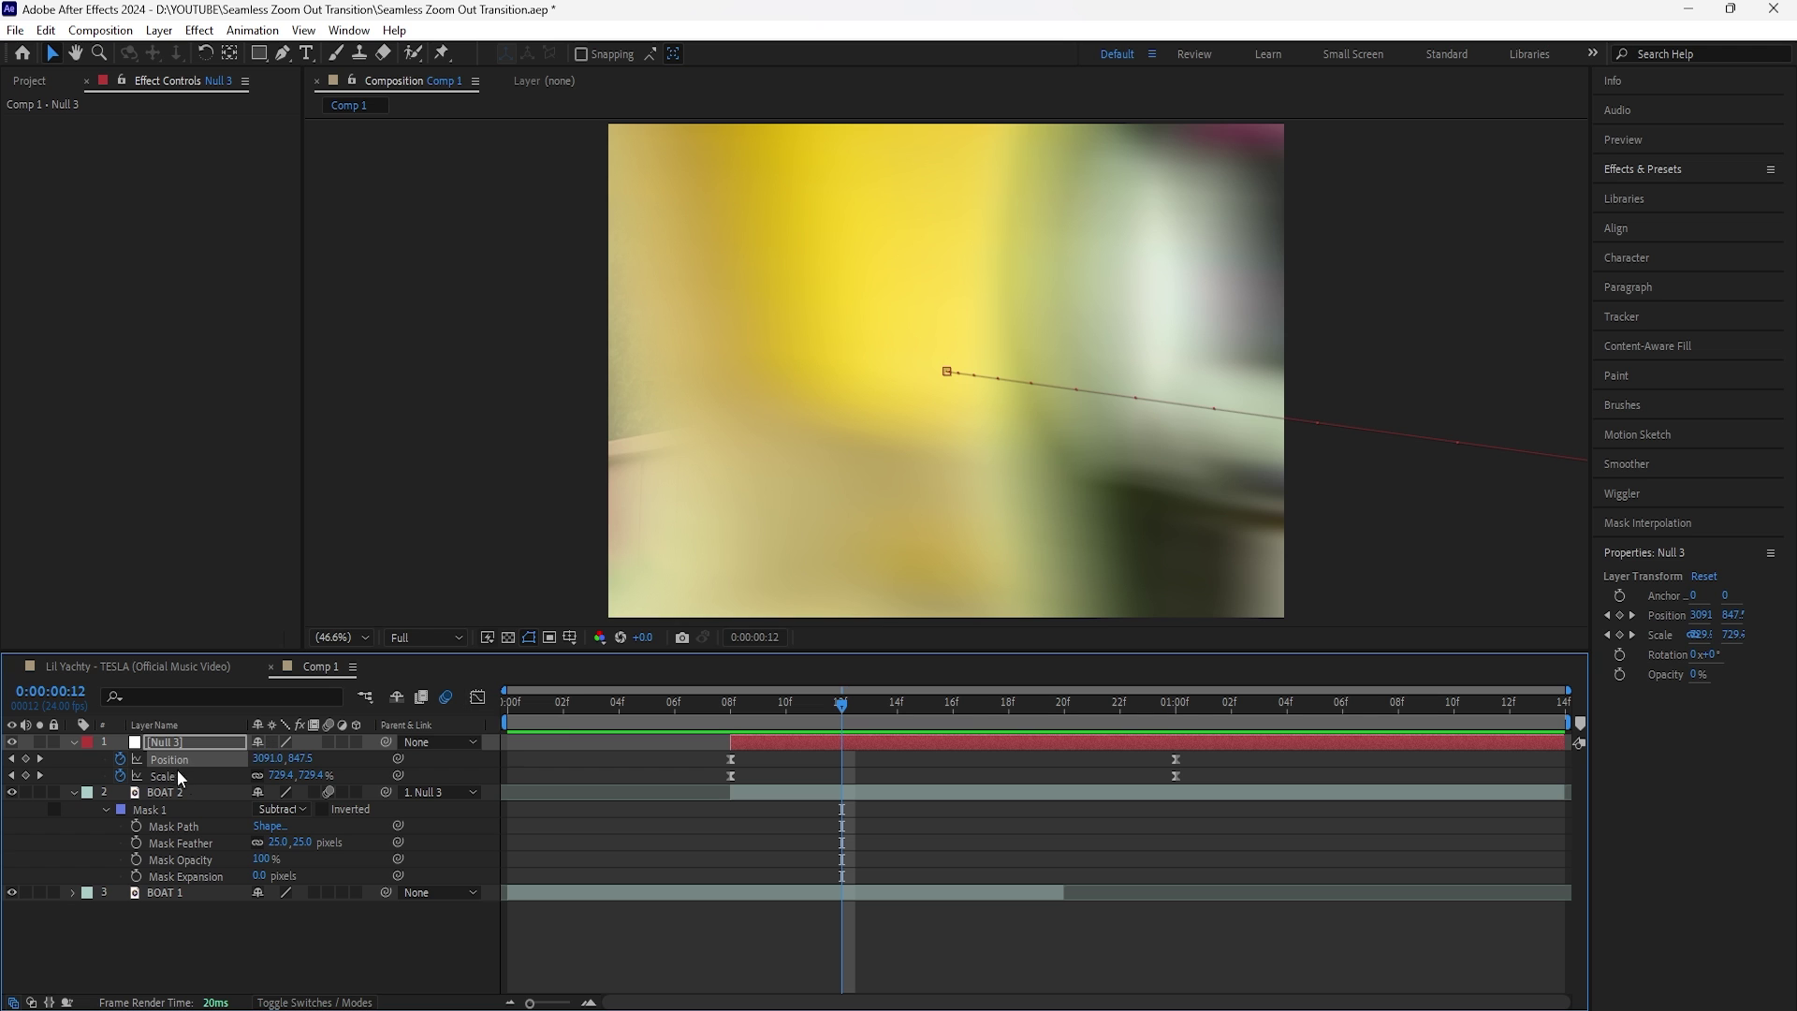
Reshape the ease on Null 3's Scale keyframes, then preview frames 1 to 11
{"action": "left_click", "coordinate": [187, 781]}
{"action": "key", "text": "shift+F3"}
{"action": "left_click_drag", "start_coordinate": [1242, 820], "coordinate": [562, 784]}
{"action": "left_click", "coordinate": [478, 697]}
{"action": "key", "text": "space"}
{"action": "key", "text": "space"}
{"action": "left_click_drag", "start_coordinate": [740, 803], "coordinate": [852, 775]}
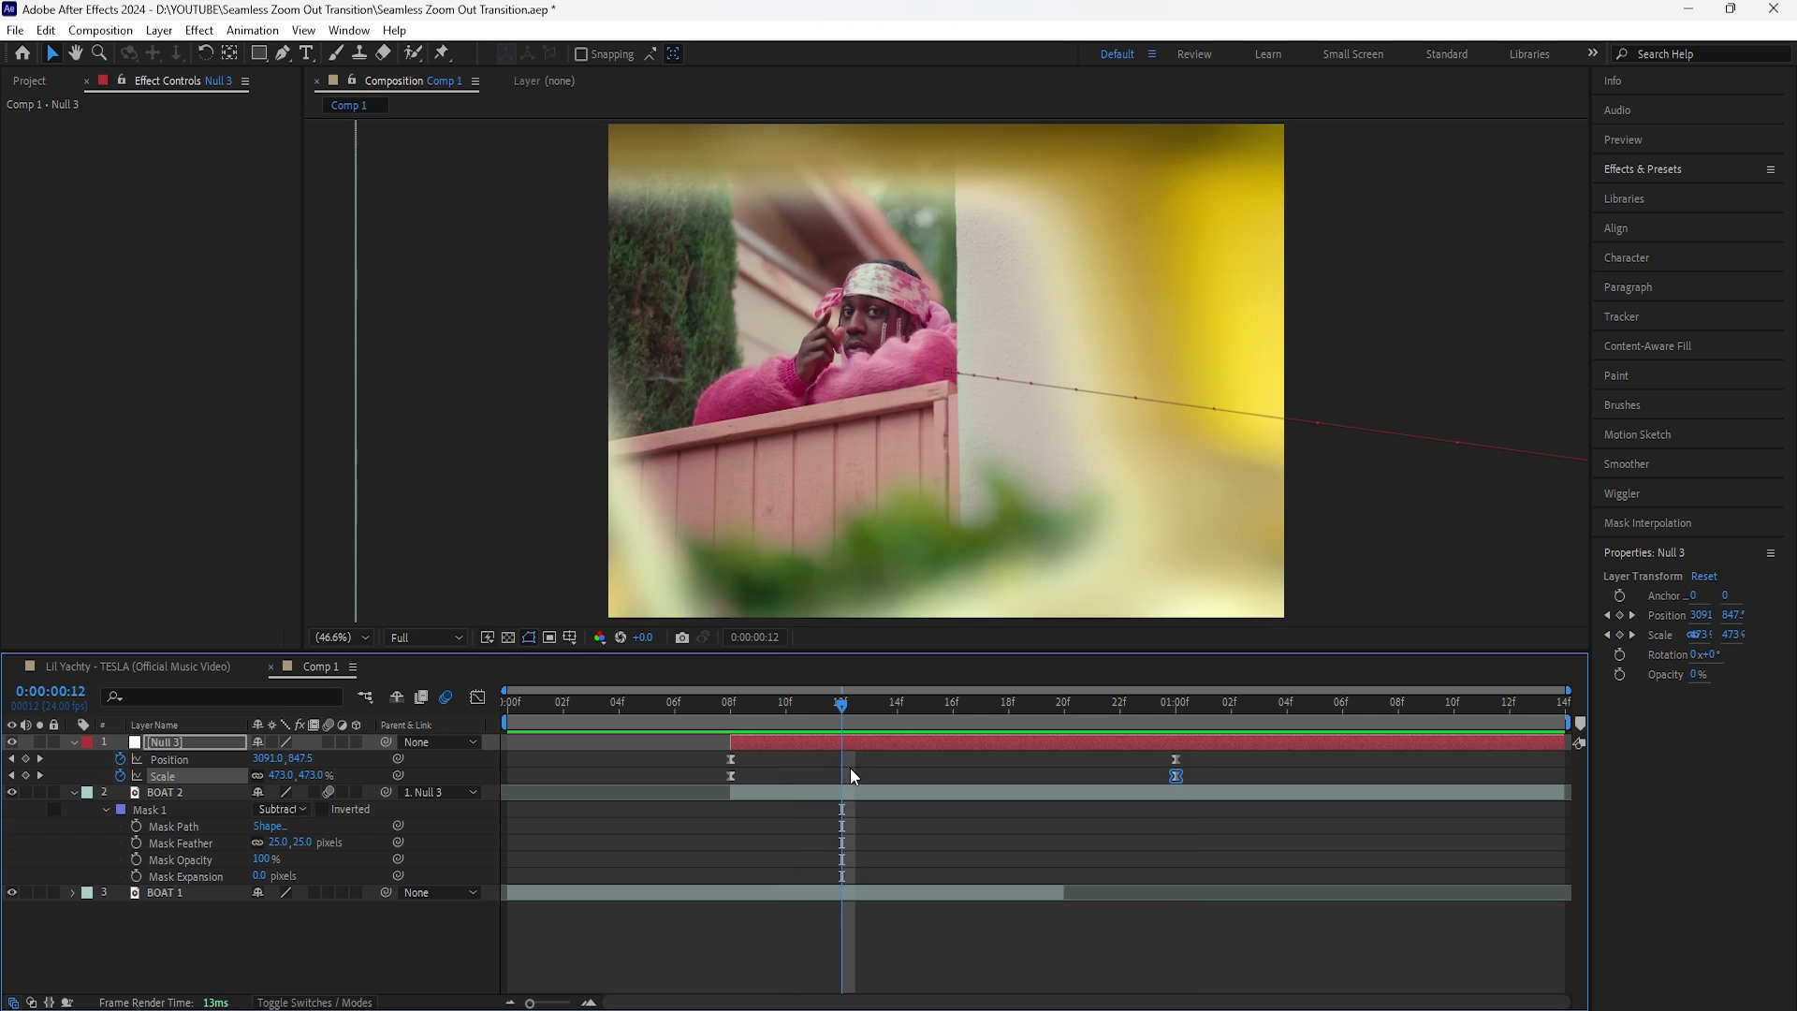
Go to frame 22 and show the transparency grid to inspect the mask hole
{"action": "left_click_drag", "start_coordinate": [843, 712], "coordinate": [1123, 755]}
{"action": "key", "text": "ctrl+x"}
{"action": "key", "text": "ctrl+v"}
{"action": "left_click", "coordinate": [508, 636]}
Keyframe BOAT 2's Mask Expansion at 0 pixels at 8f and -145 pixels at 1:00
{"action": "left_click", "coordinate": [513, 638]}
{"action": "left_click_drag", "start_coordinate": [1099, 723], "coordinate": [732, 786]}
{"action": "left_click", "coordinate": [749, 792]}
{"action": "left_click", "coordinate": [138, 877]}
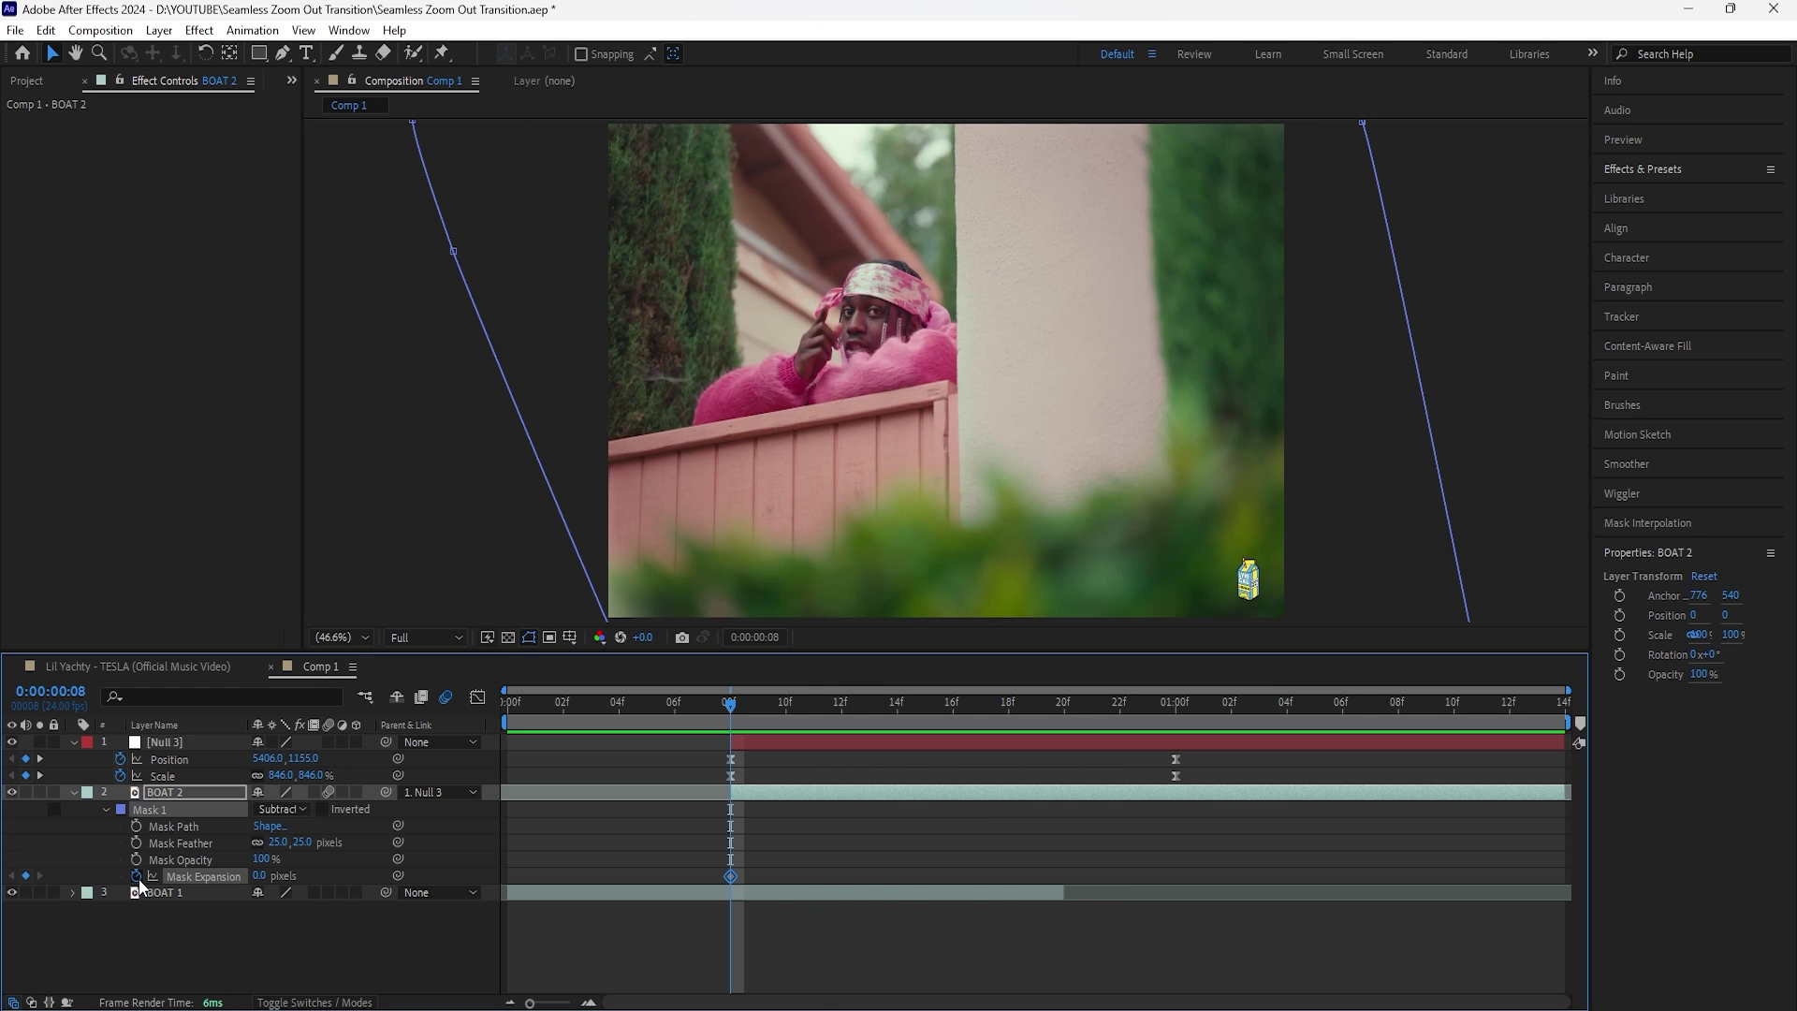
{"action": "left_click_drag", "start_coordinate": [811, 704], "coordinate": [1172, 744]}
{"action": "left_click_drag", "start_coordinate": [260, 876], "coordinate": [186, 892]}
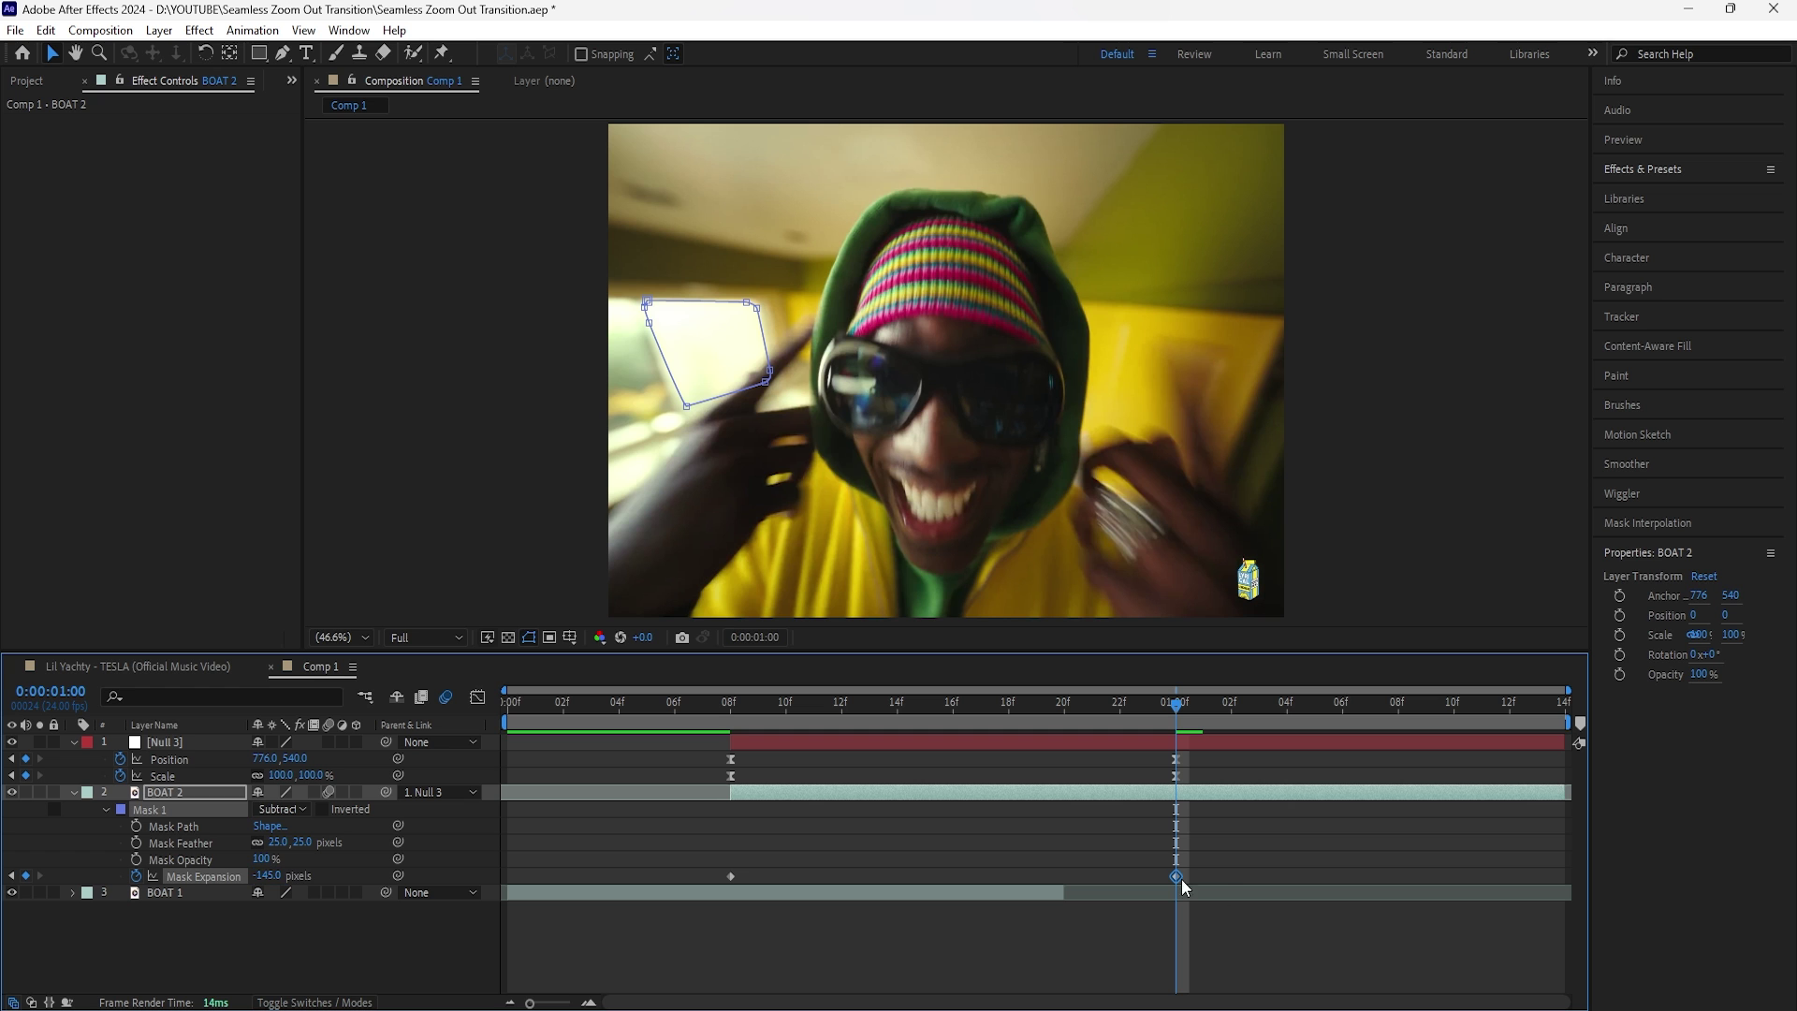
Apply Easy Ease to both Mask Expansion keyframes and preview the mask animation
{"action": "left_click_drag", "start_coordinate": [1194, 862], "coordinate": [726, 883]}
{"action": "key", "text": "F9"}
{"action": "left_click", "coordinate": [619, 702]}
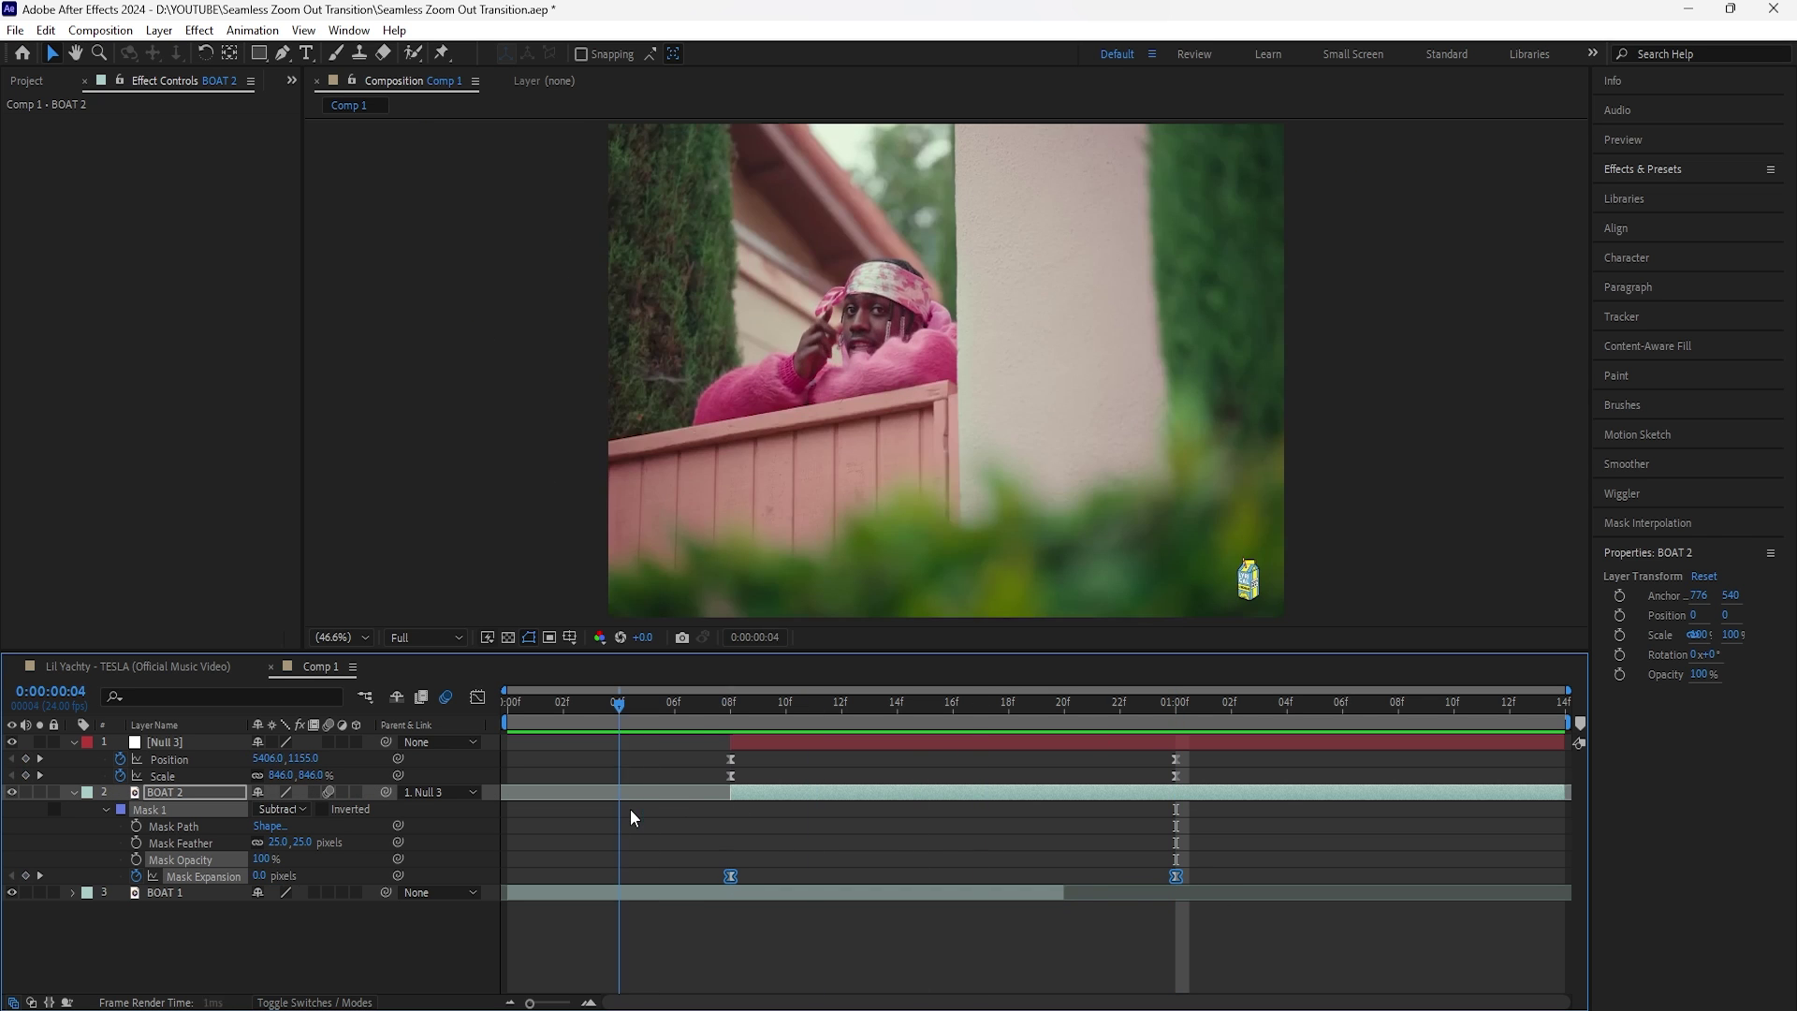
{"action": "key", "text": "space"}
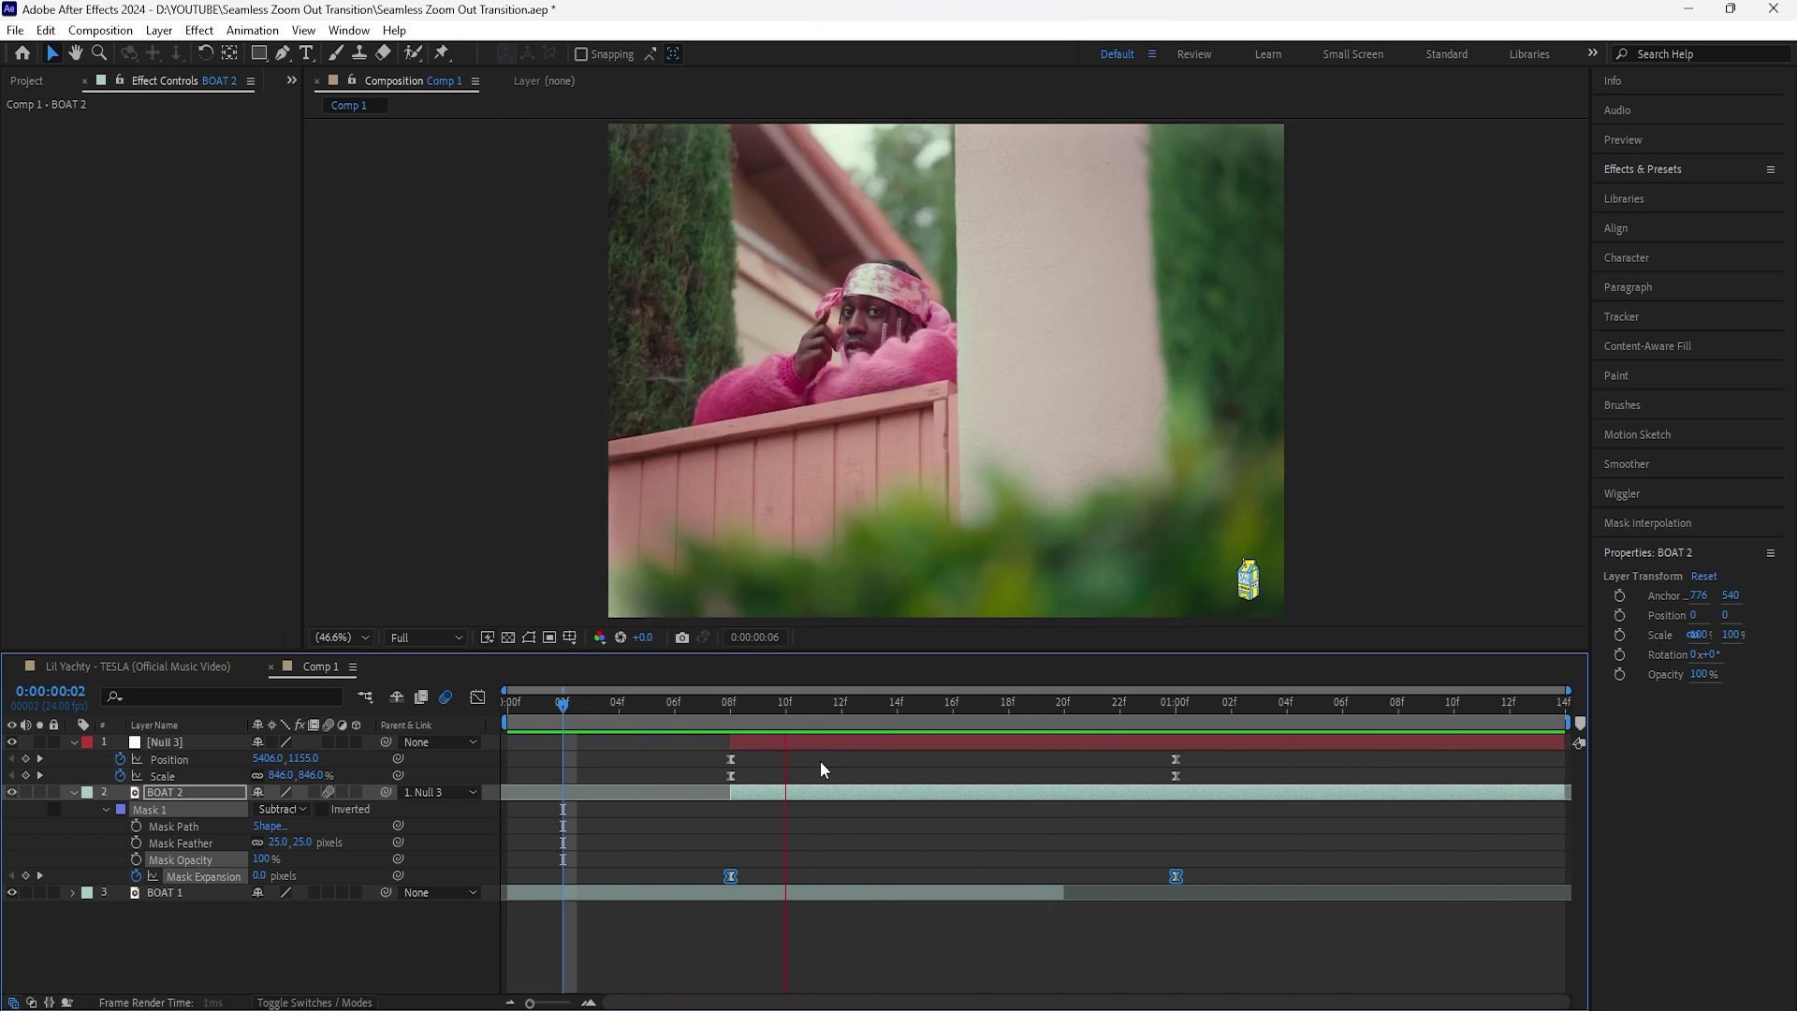
Parent BOAT 1 to Null 3 and check the zoomed-out frame at frame 11
{"action": "key", "text": "space"}
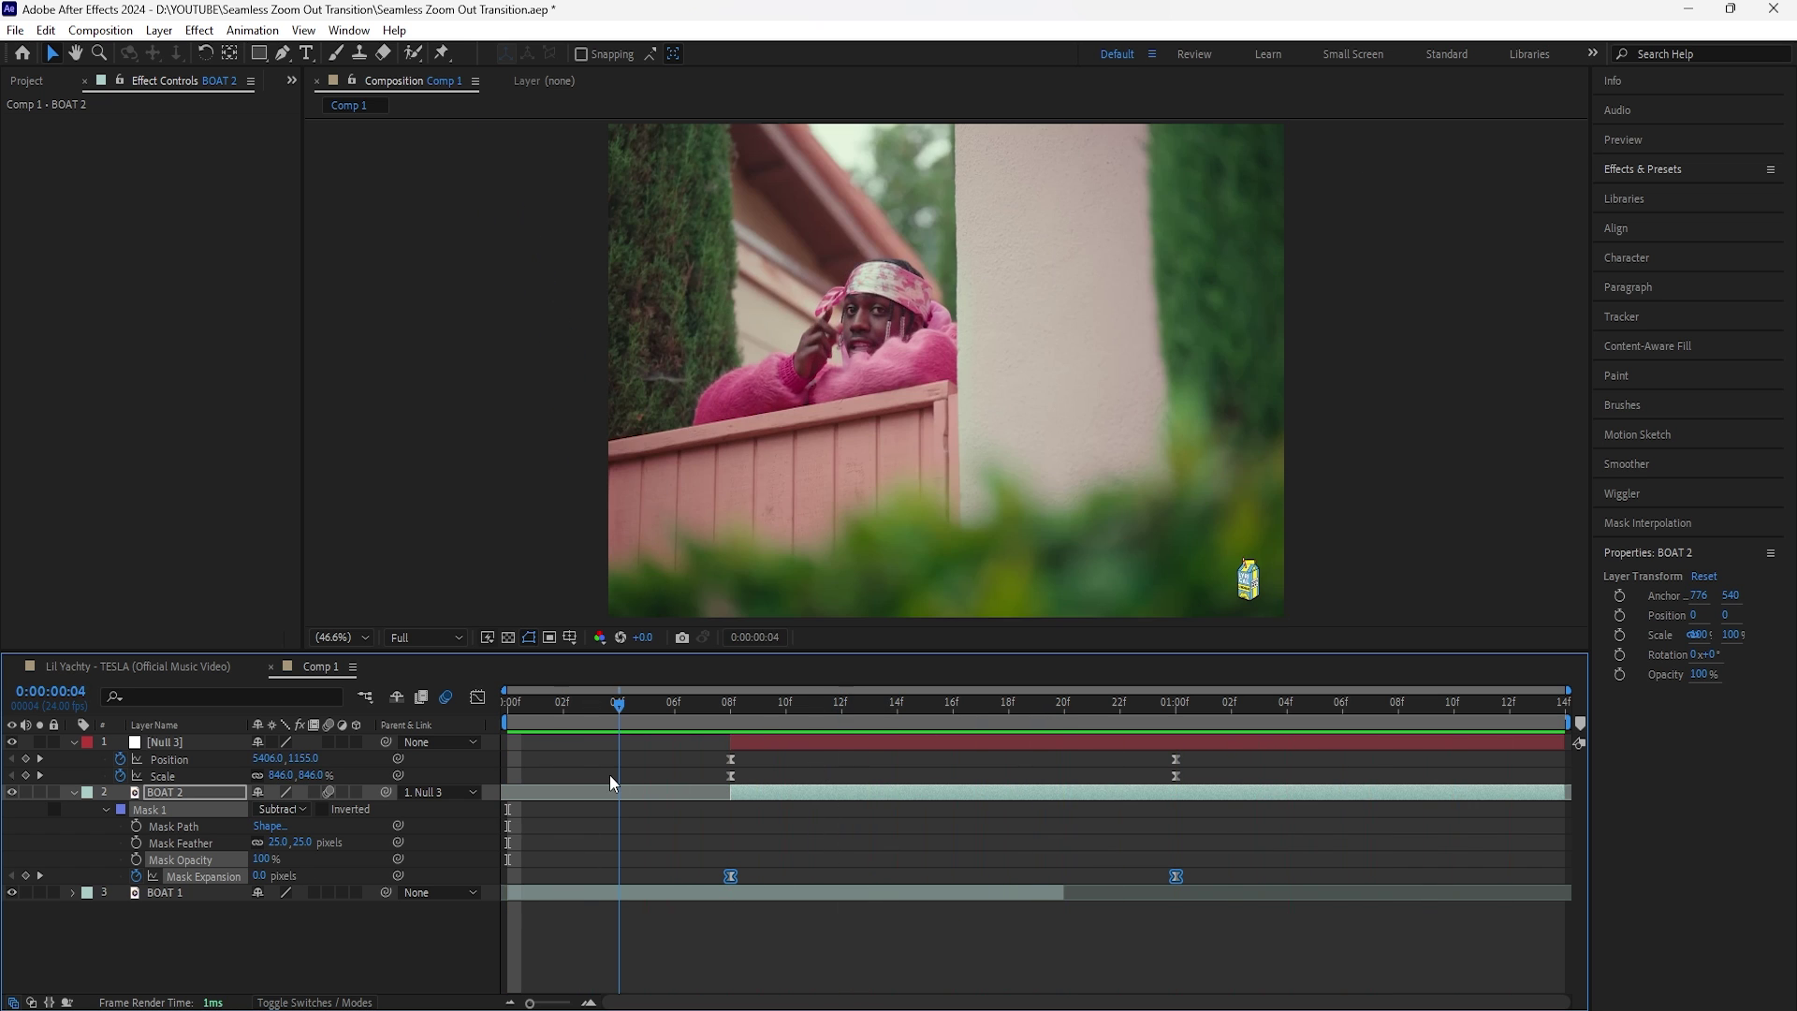
{"action": "left_click_drag", "start_coordinate": [615, 774], "coordinate": [703, 782]}
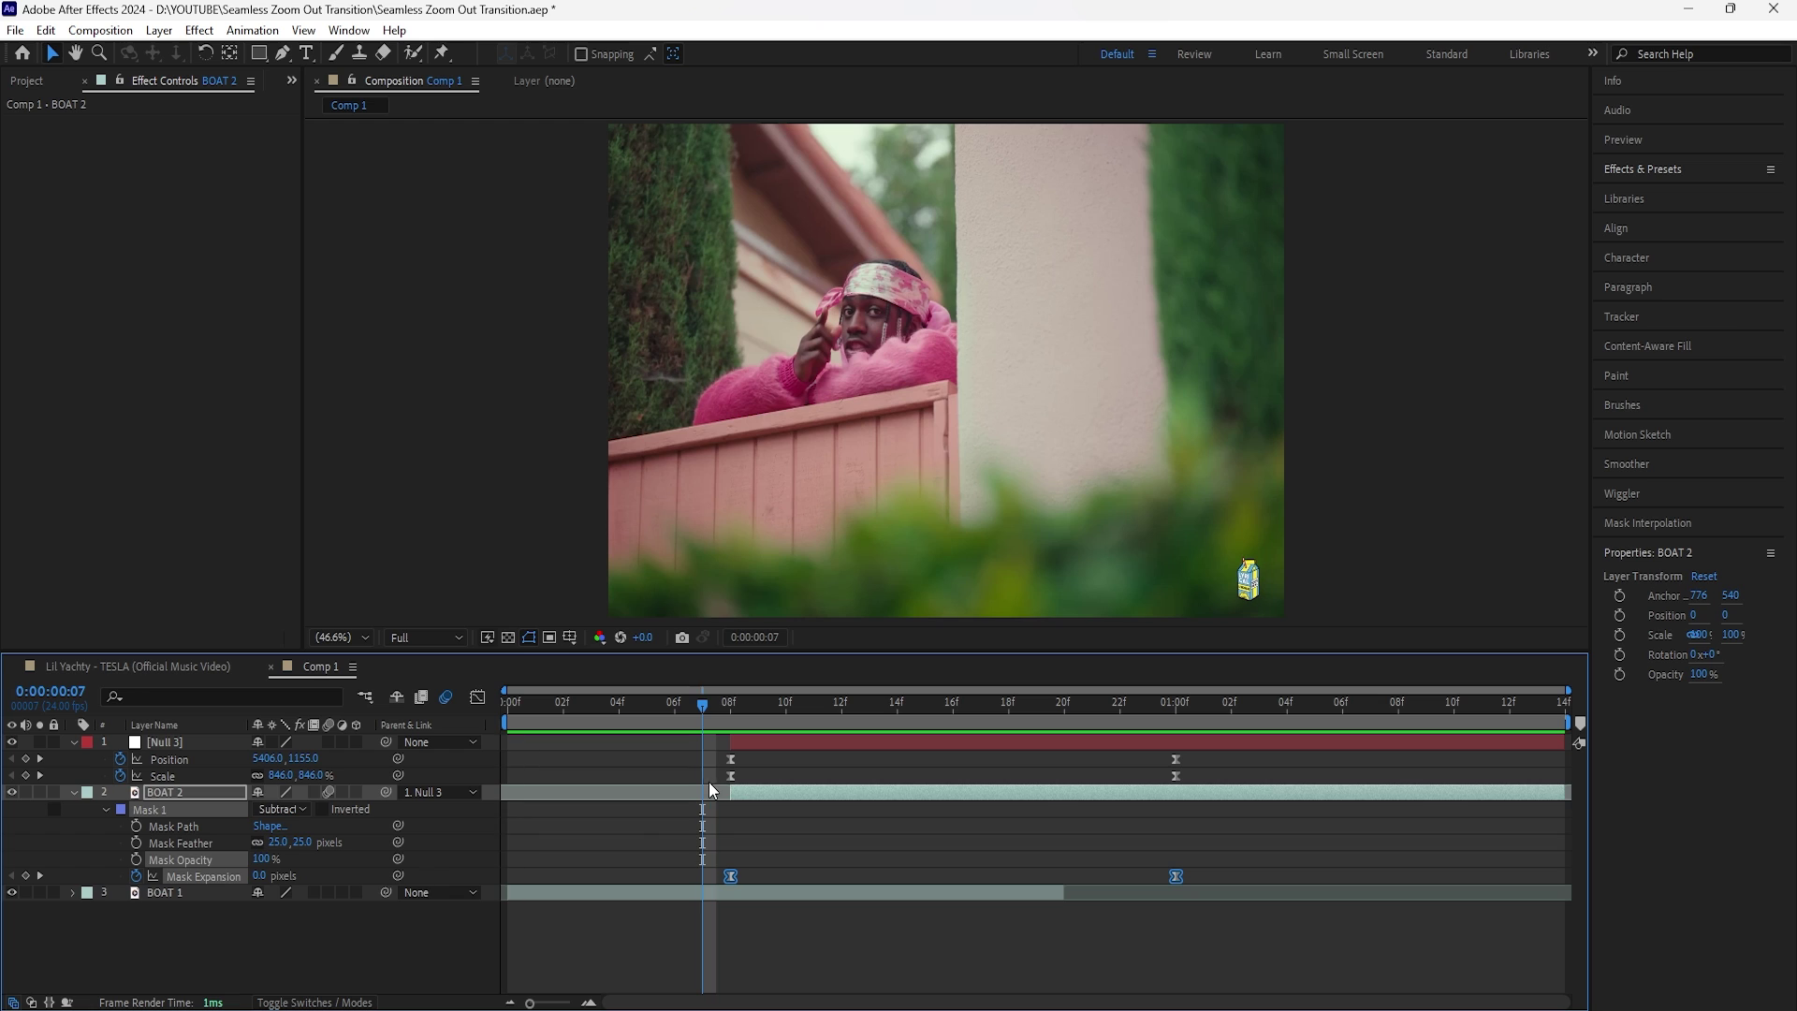
{"action": "left_click", "coordinate": [187, 895]}
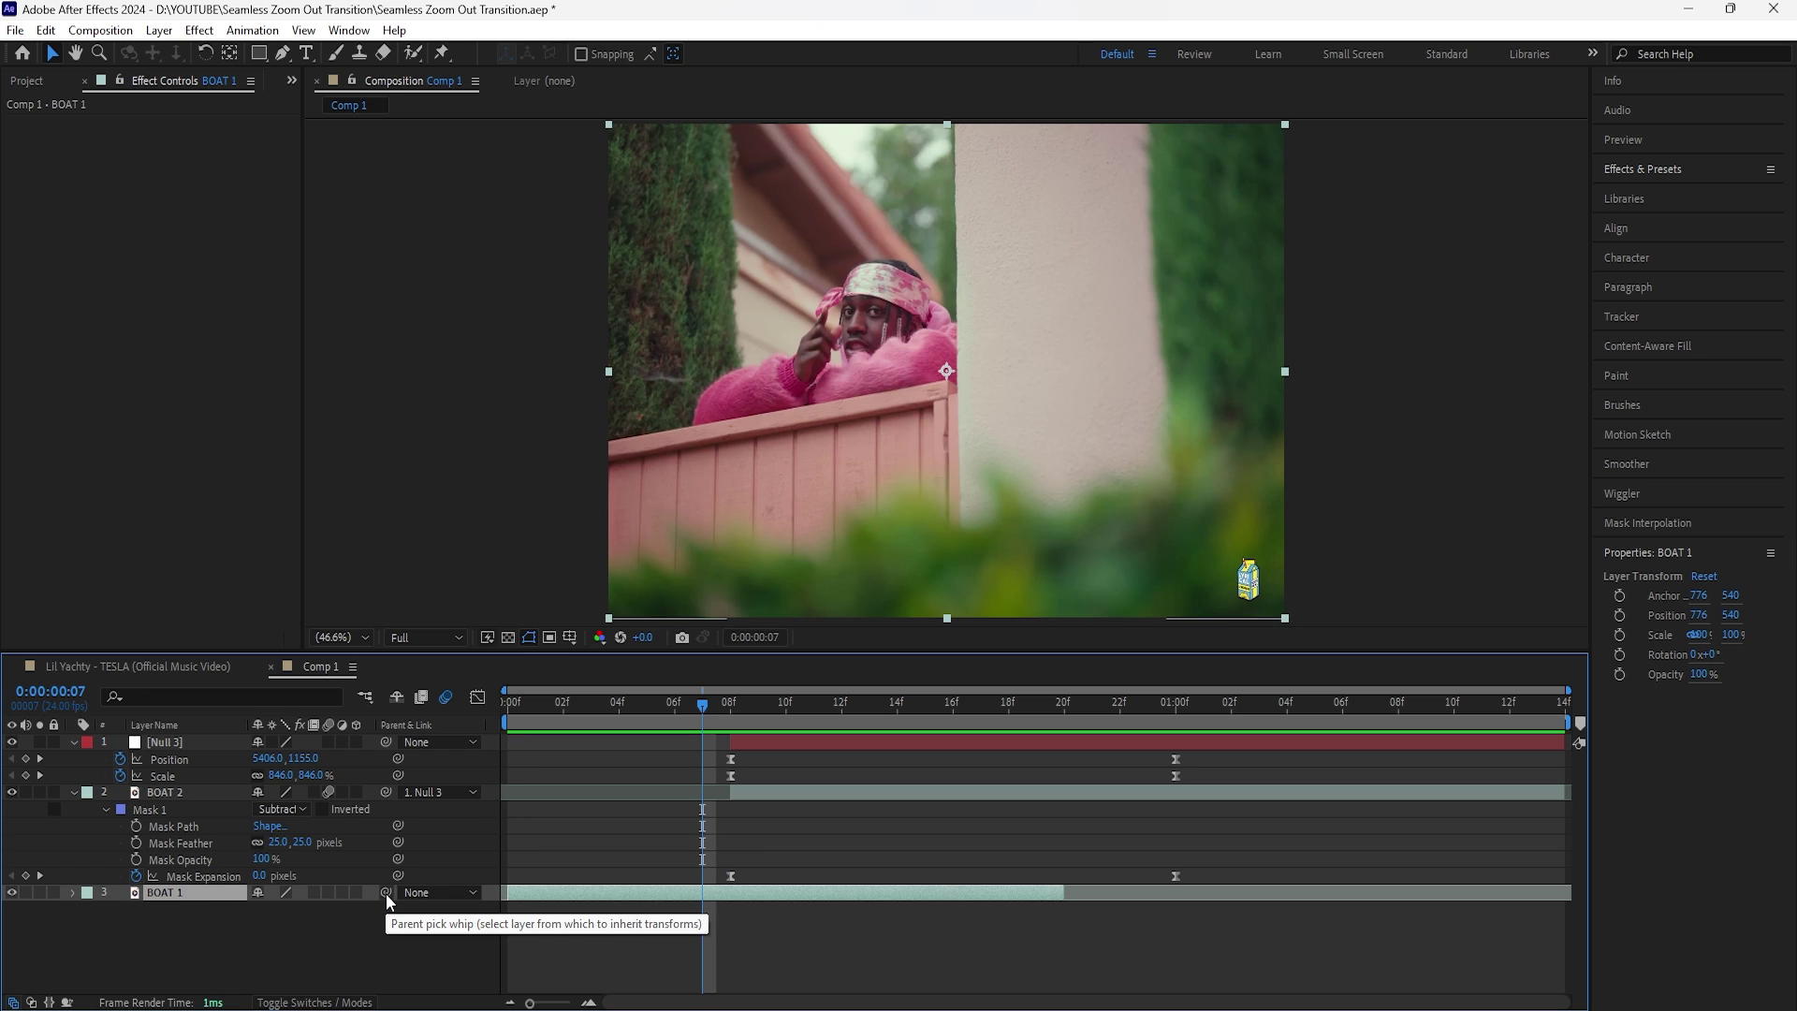
{"action": "left_click_drag", "start_coordinate": [386, 893], "coordinate": [178, 745]}
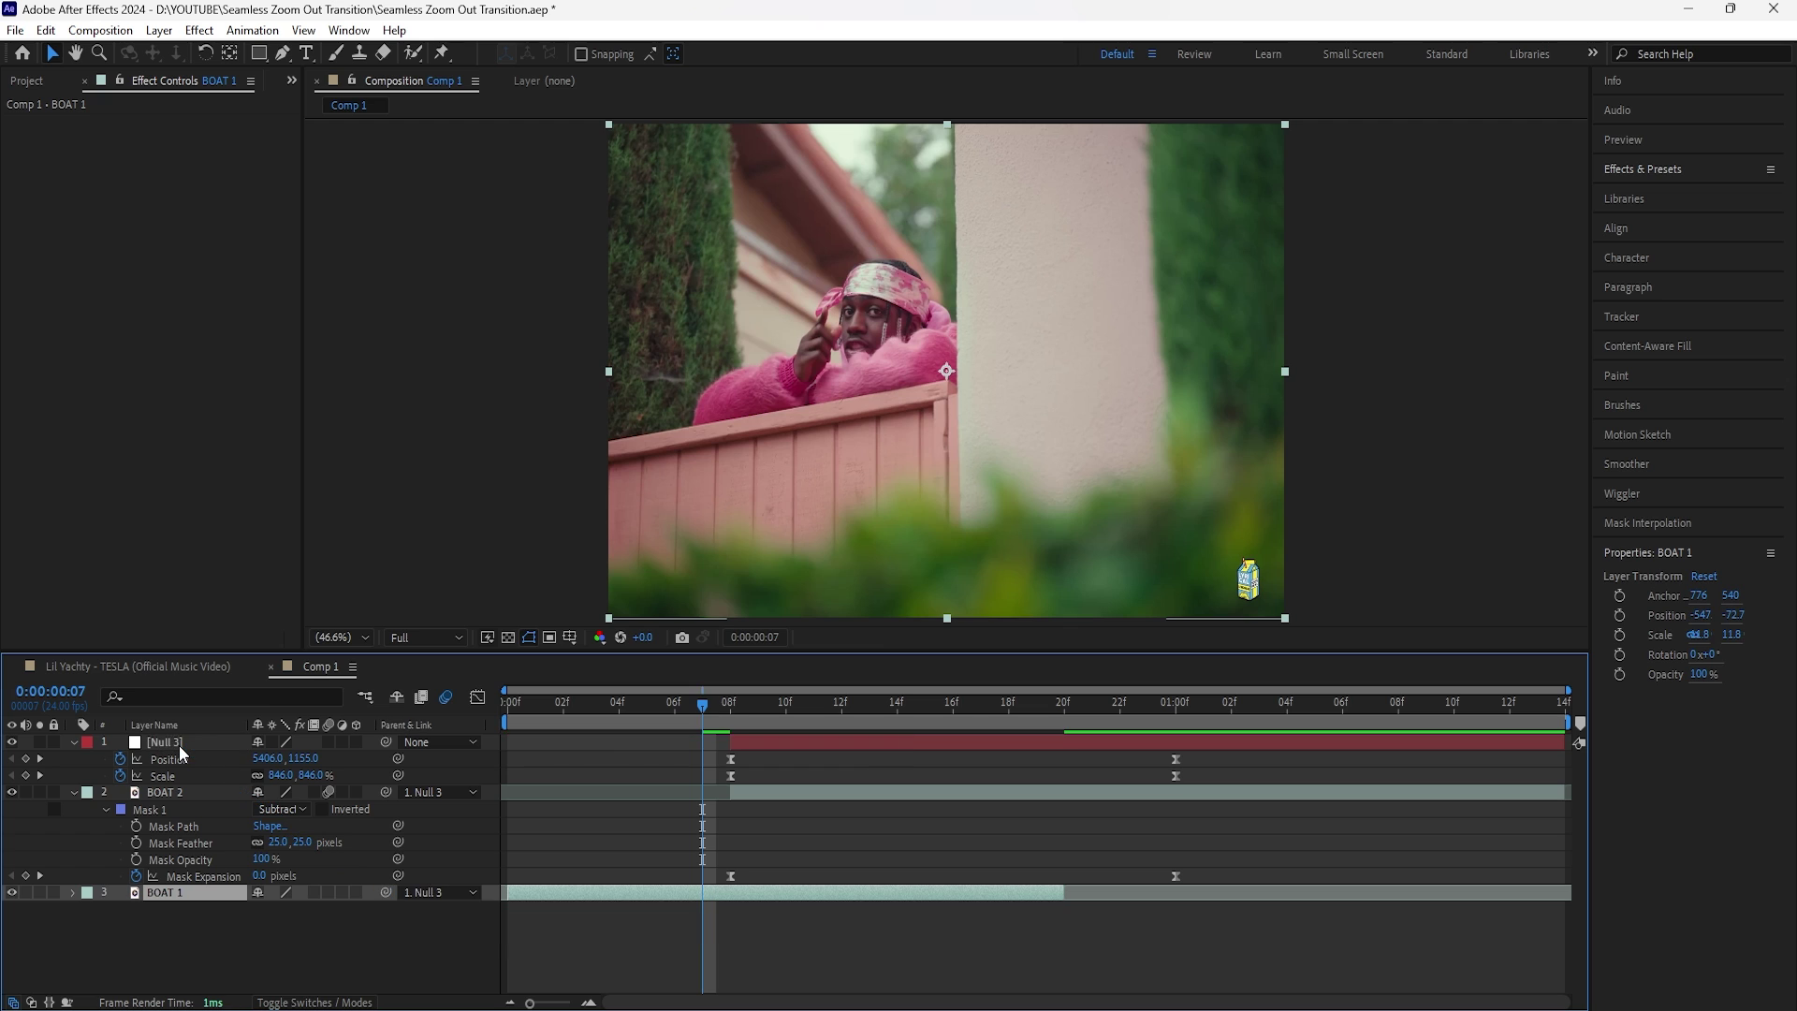
{"action": "left_click", "coordinate": [178, 745]}
{"action": "left_click_drag", "start_coordinate": [704, 706], "coordinate": [813, 705]}
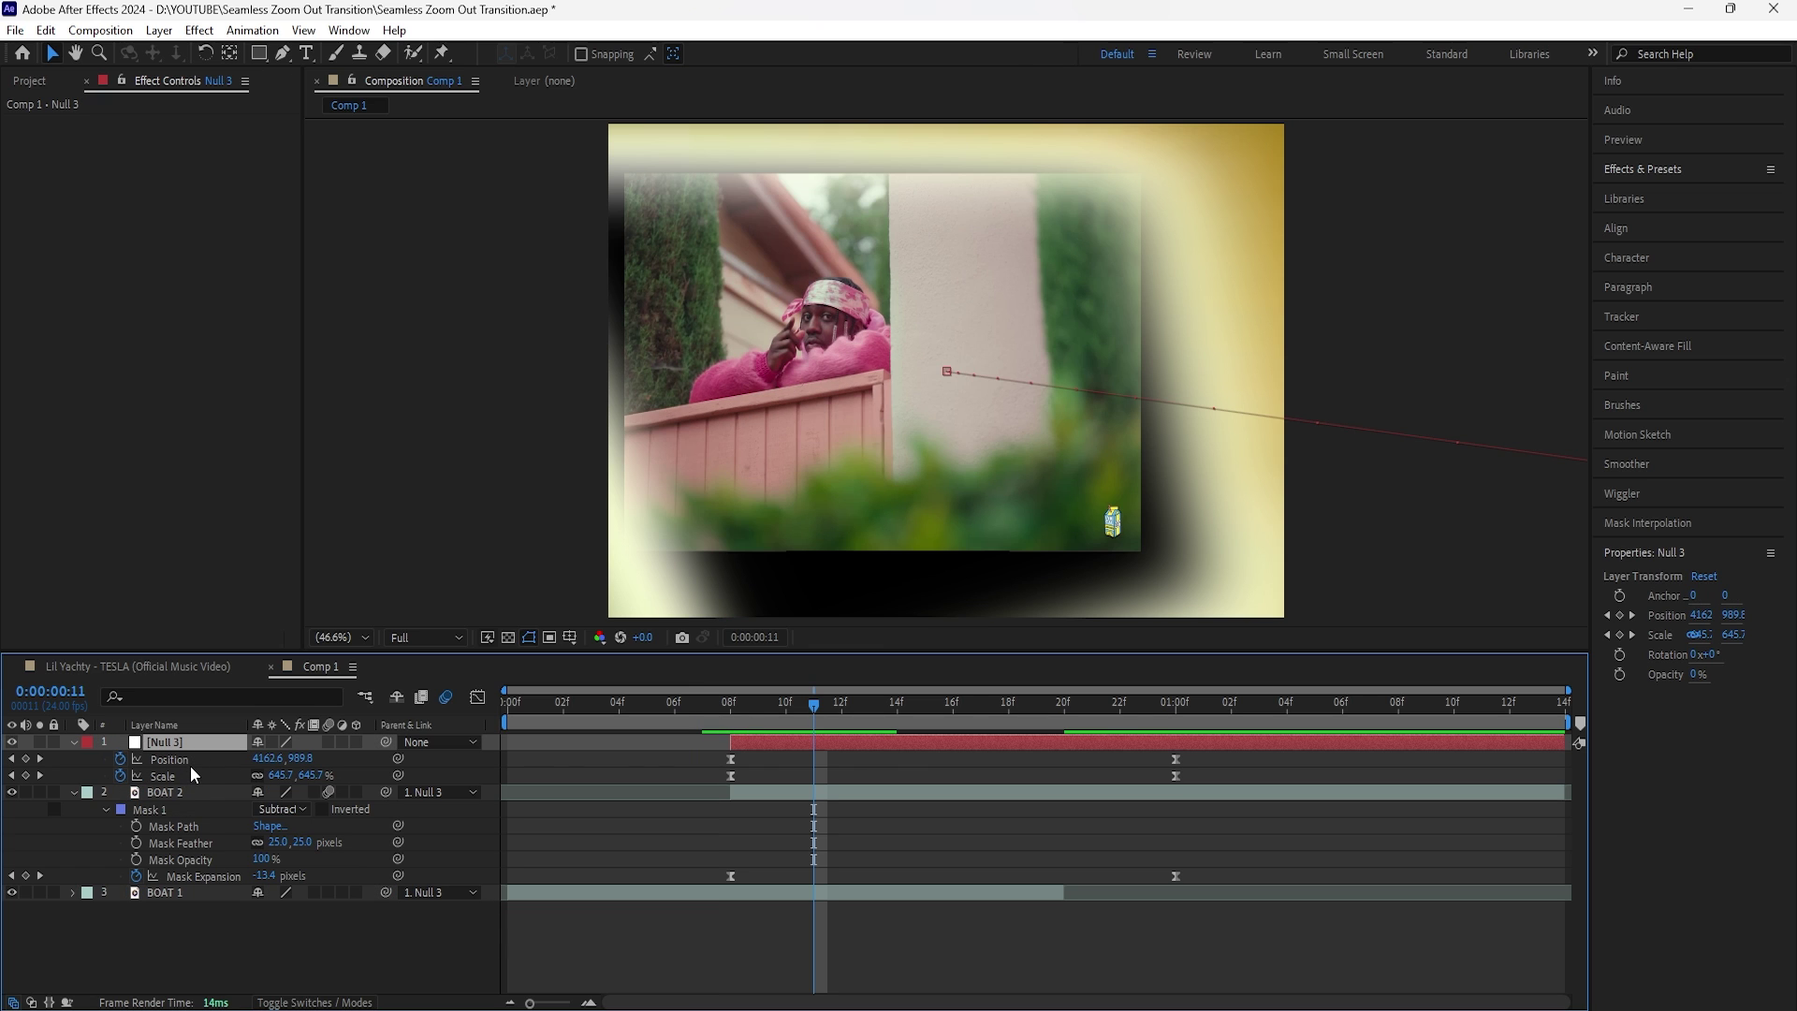
Set BOAT 1 to Scale 21.8% and Position -527.3, -47.7, and enable its motion blur
{"action": "left_click", "coordinate": [183, 895]}
{"action": "left_click", "coordinate": [510, 631]}
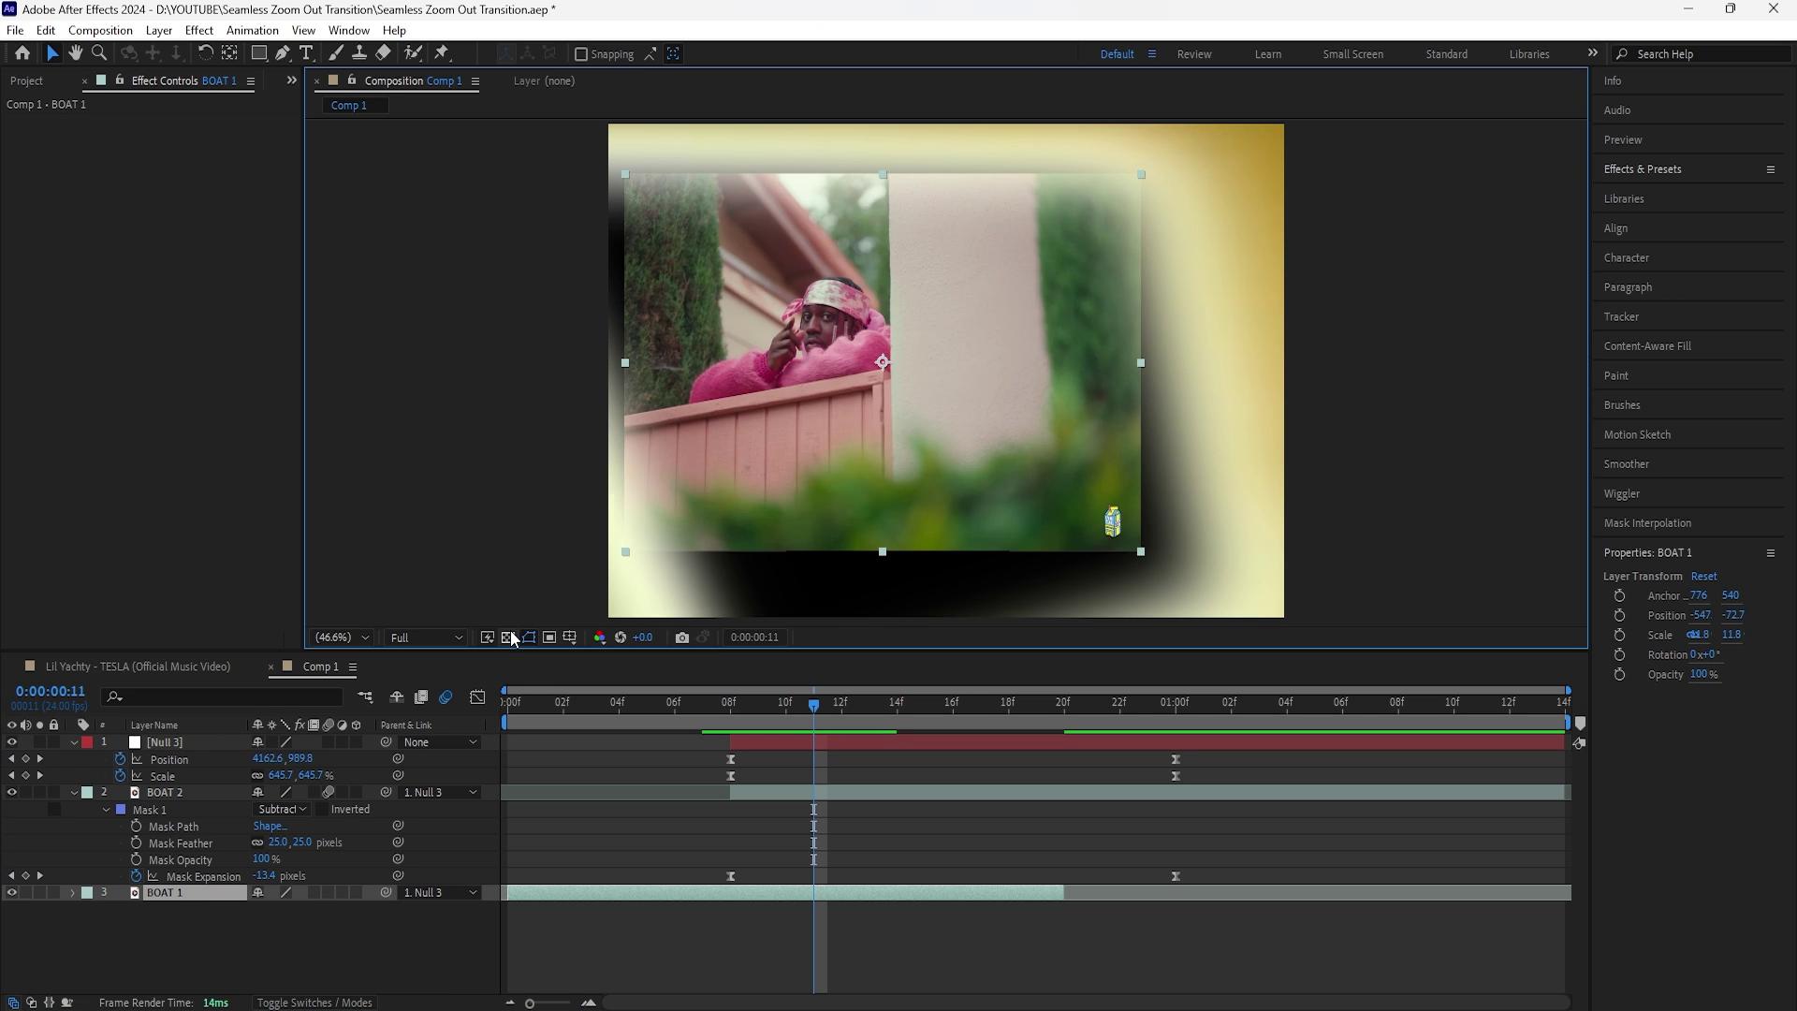
{"action": "left_click", "coordinate": [198, 893]}
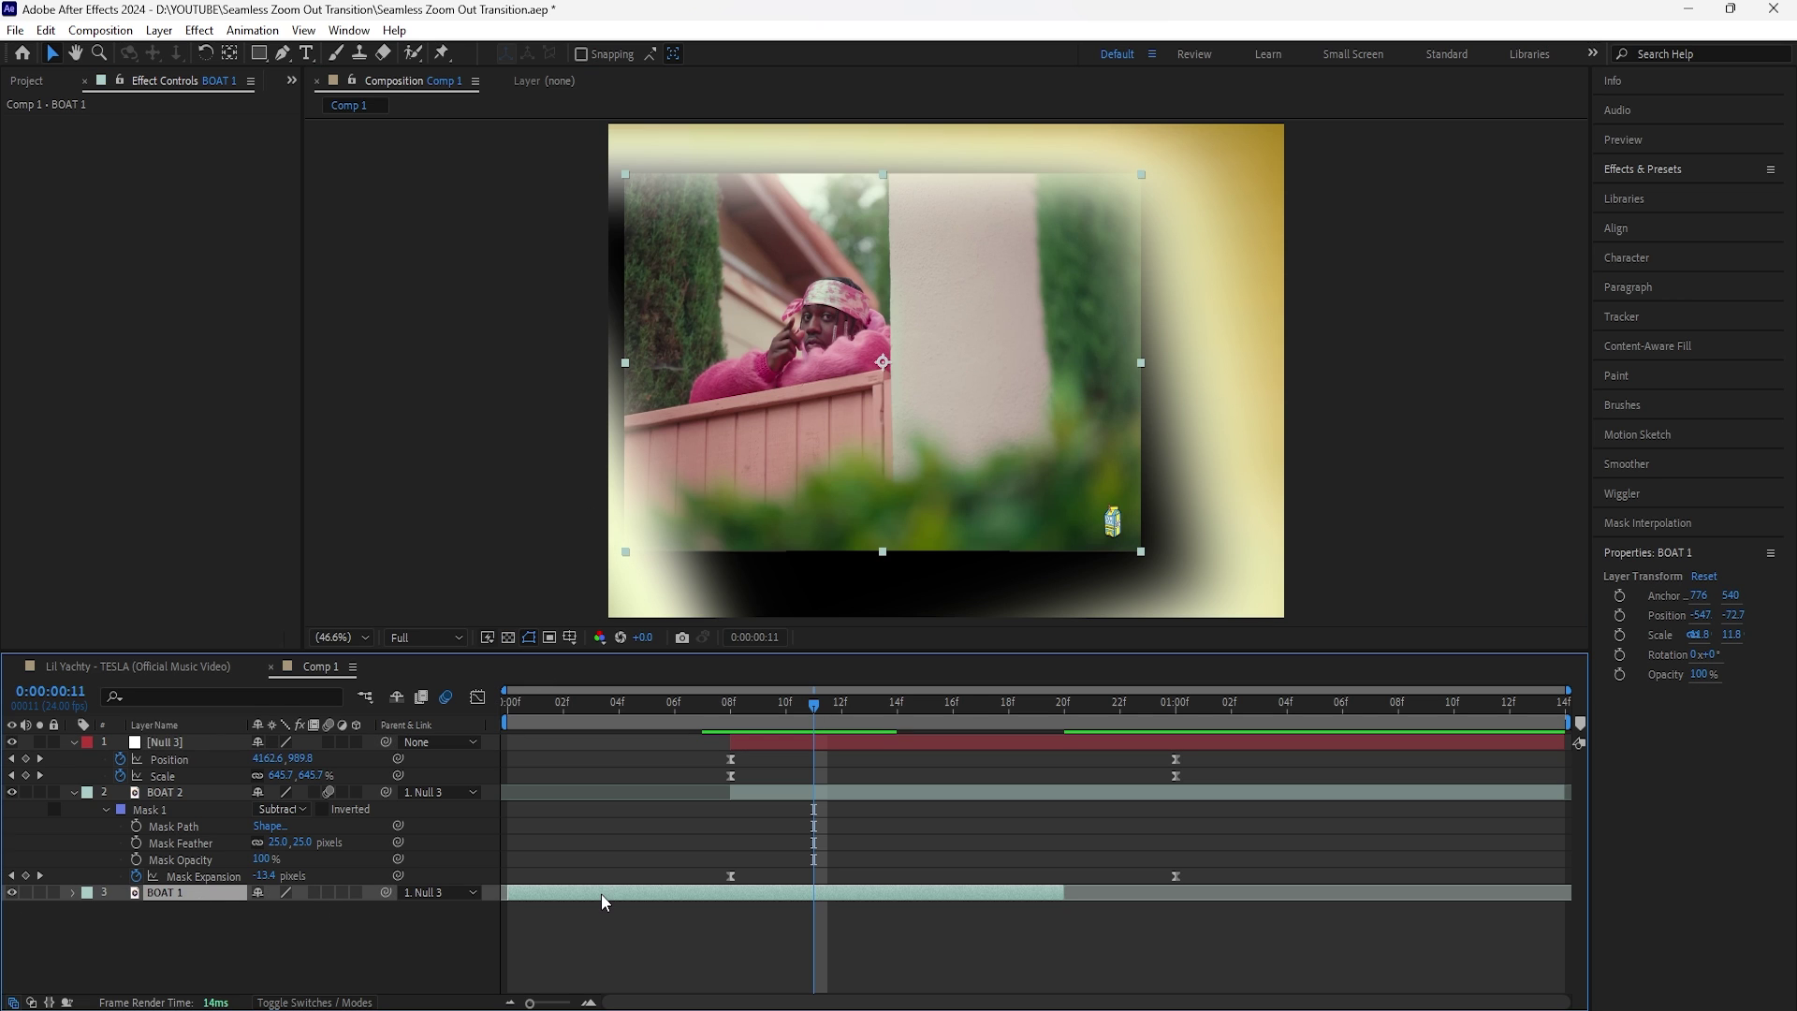
{"action": "key", "text": "s"}
{"action": "key", "text": "shift+p"}
{"action": "left_click_drag", "start_coordinate": [296, 934], "coordinate": [306, 928]}
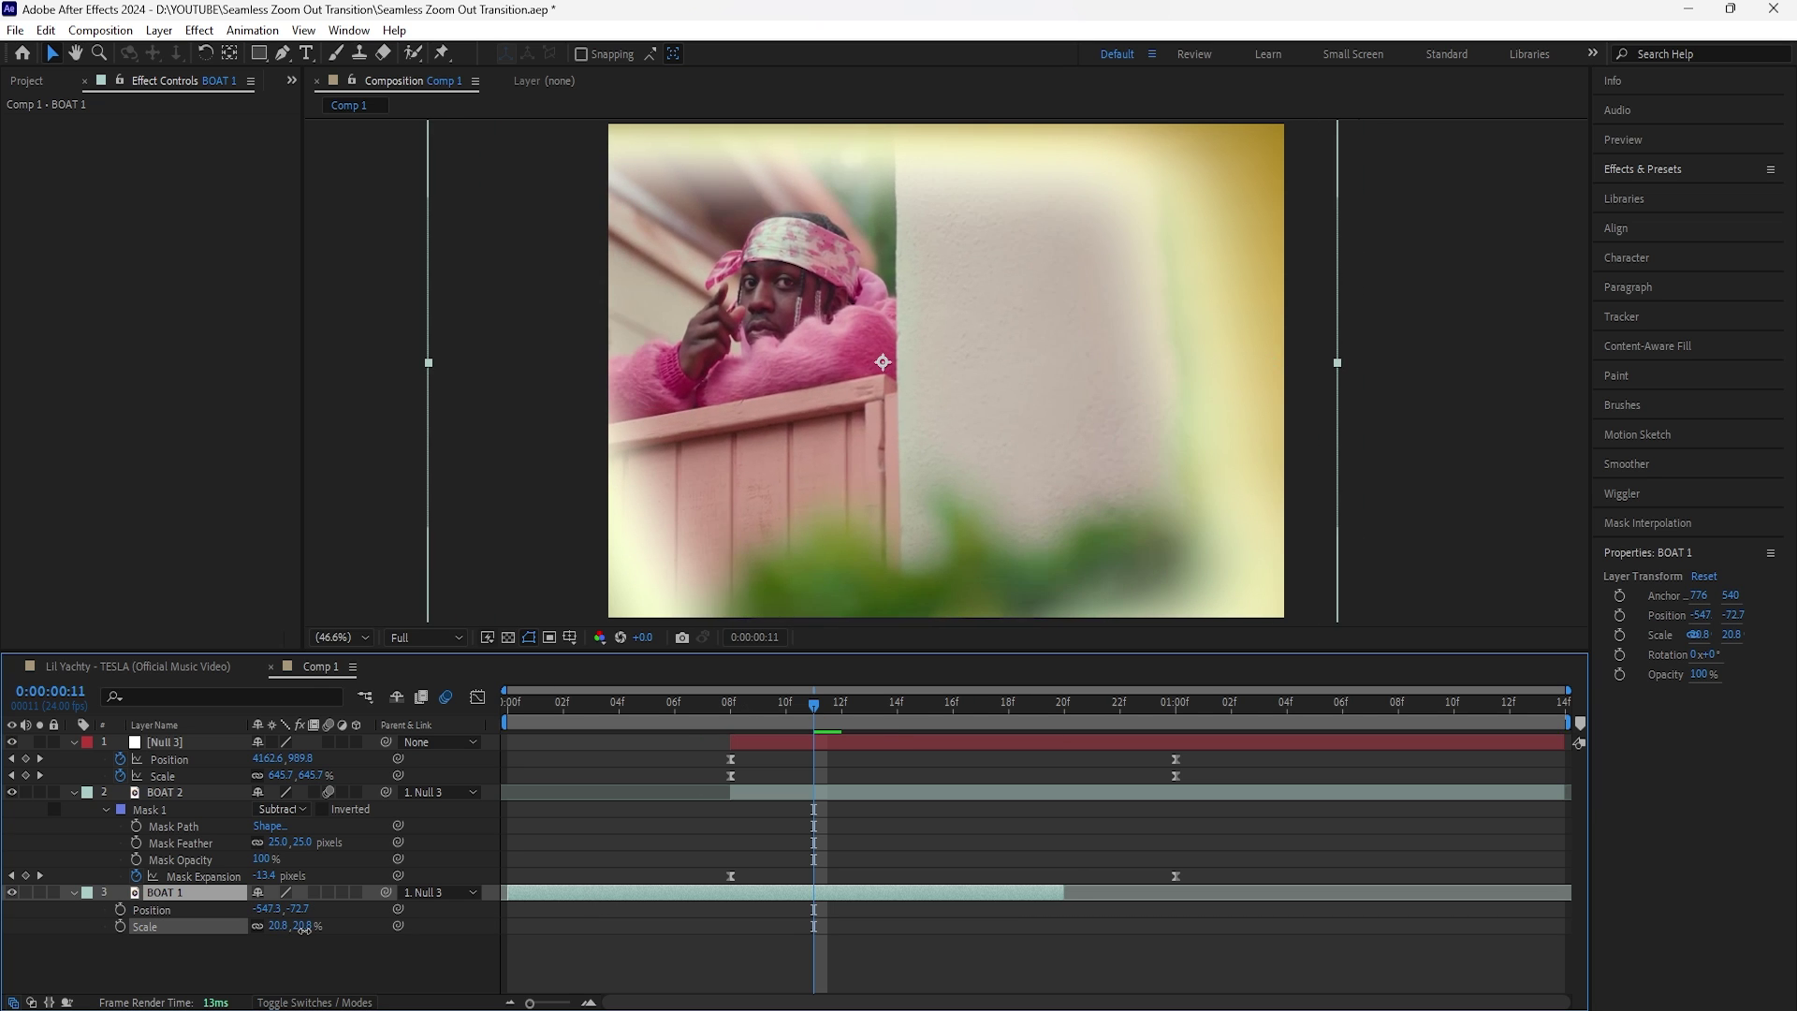
{"action": "left_click_drag", "start_coordinate": [814, 704], "coordinate": [363, 824]}
{"action": "left_click_drag", "start_coordinate": [268, 919], "coordinate": [215, 927]}
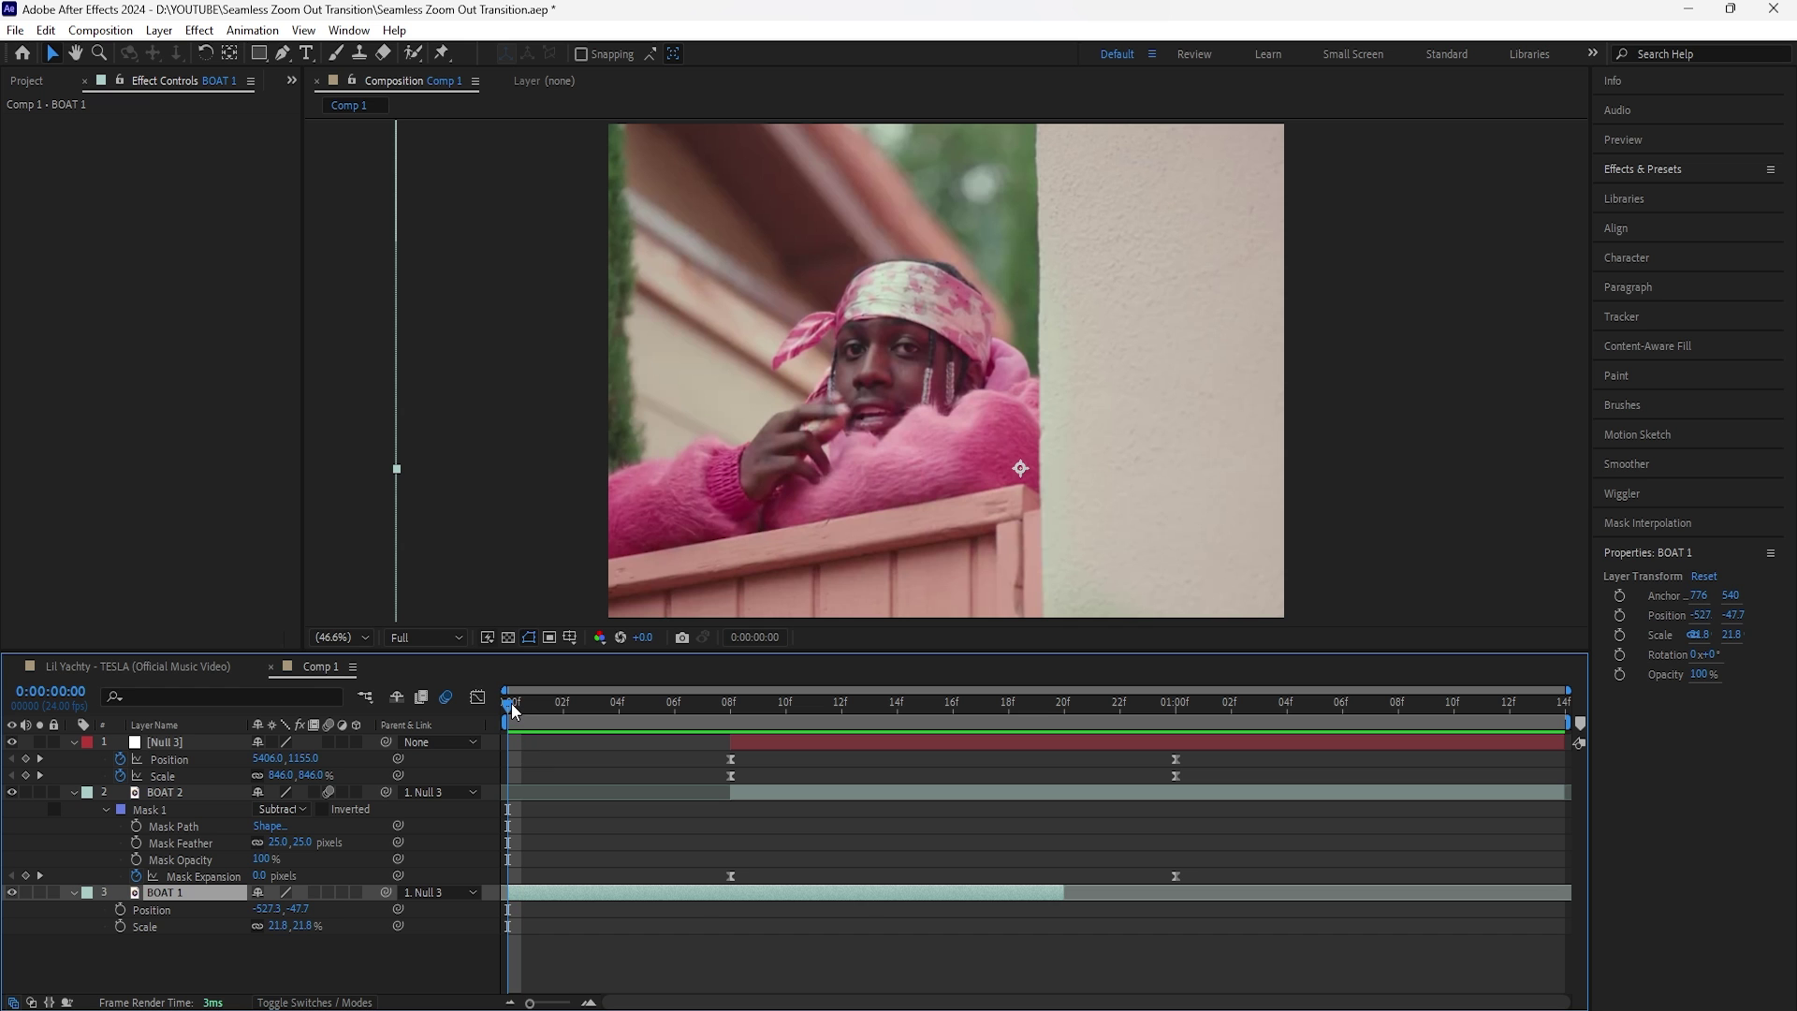
{"action": "left_click", "coordinate": [328, 892]}
{"action": "key", "text": "space"}
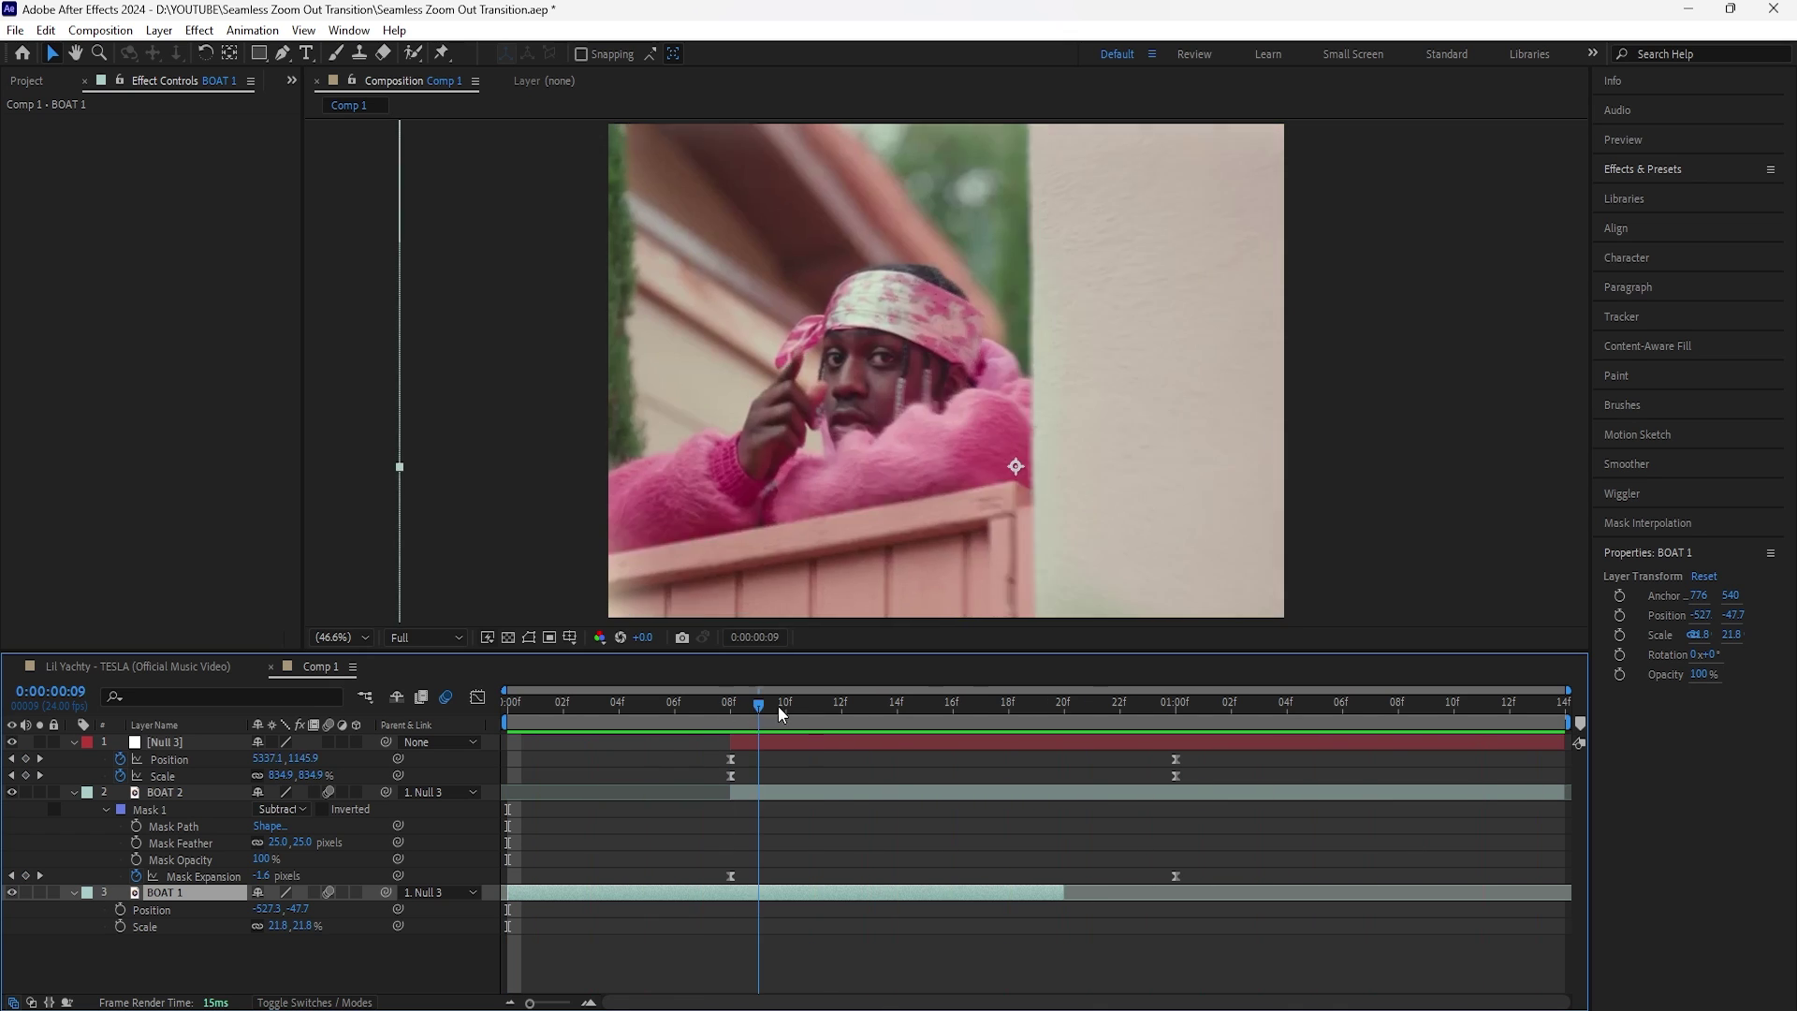
{"action": "left_click", "coordinate": [814, 706]}
{"action": "left_click", "coordinate": [824, 792]}
{"action": "left_click_drag", "start_coordinate": [827, 717], "coordinate": [1063, 723]}
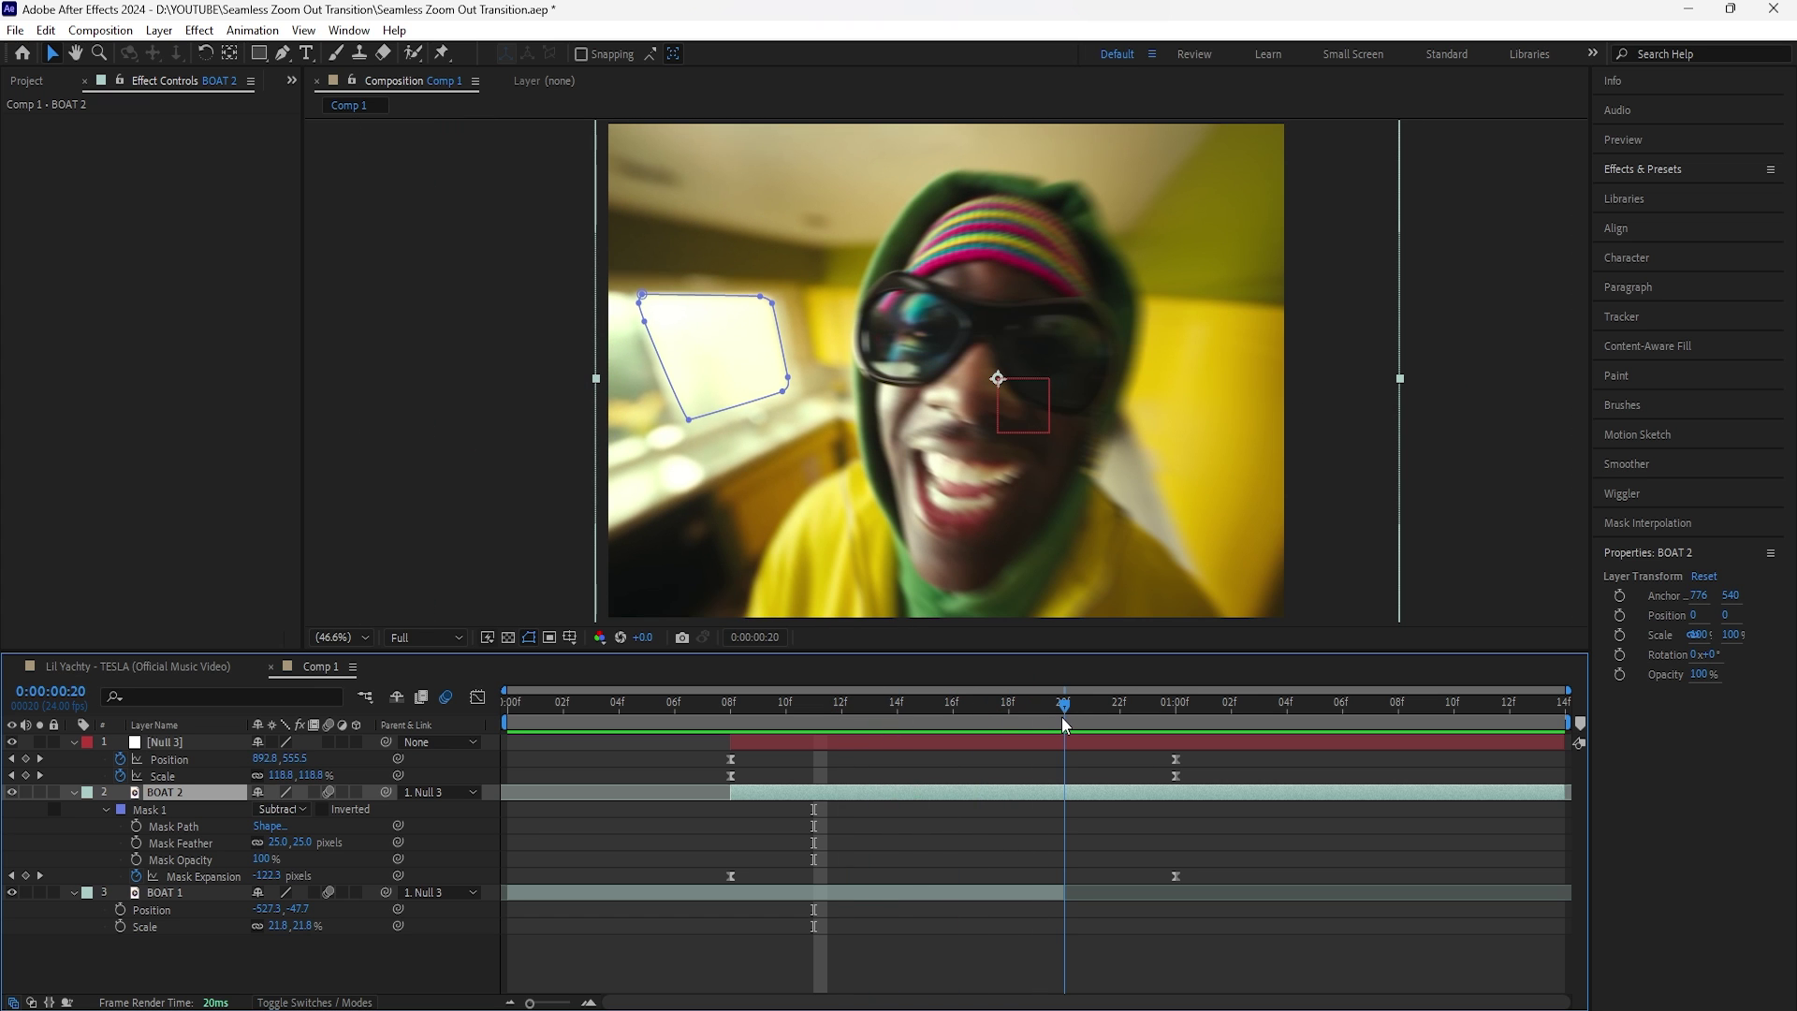
{"action": "key", "text": "Home"}
{"action": "key", "text": "space"}
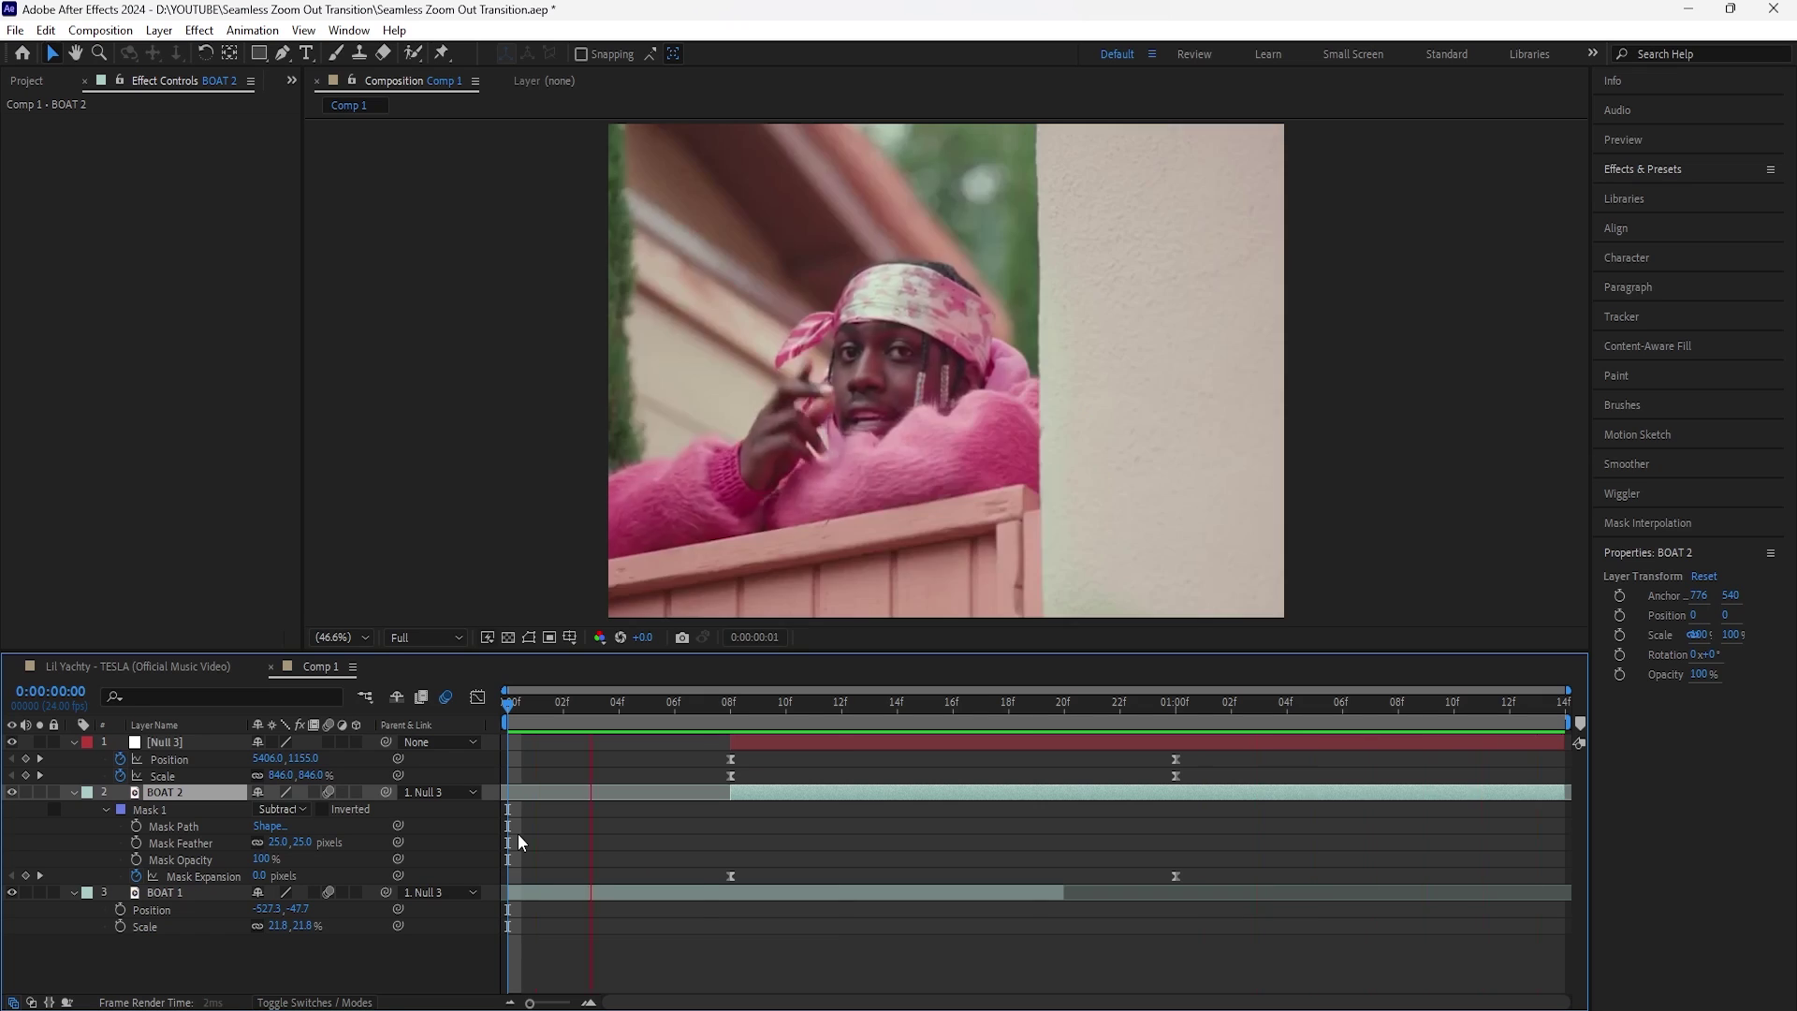